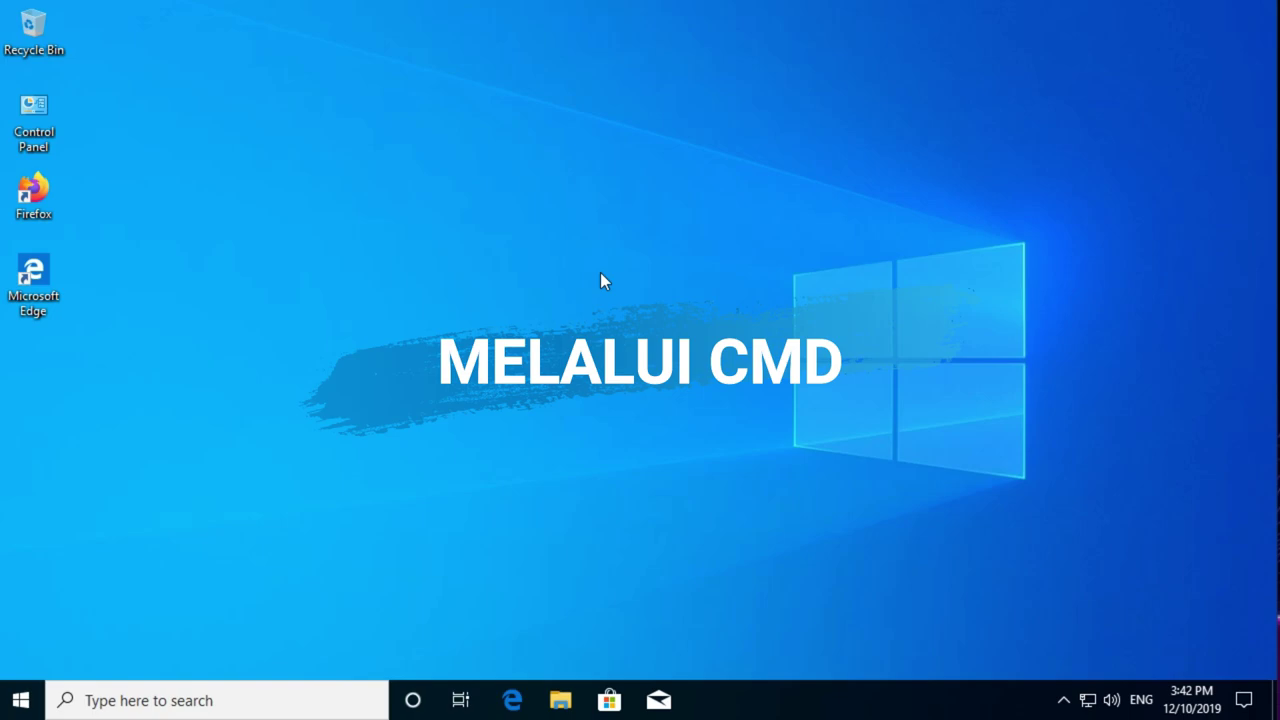
Find Command Prompt with the search term cmd, run it as administrator and approve the elevation request
{"action": "left_click", "coordinate": [134, 697]}
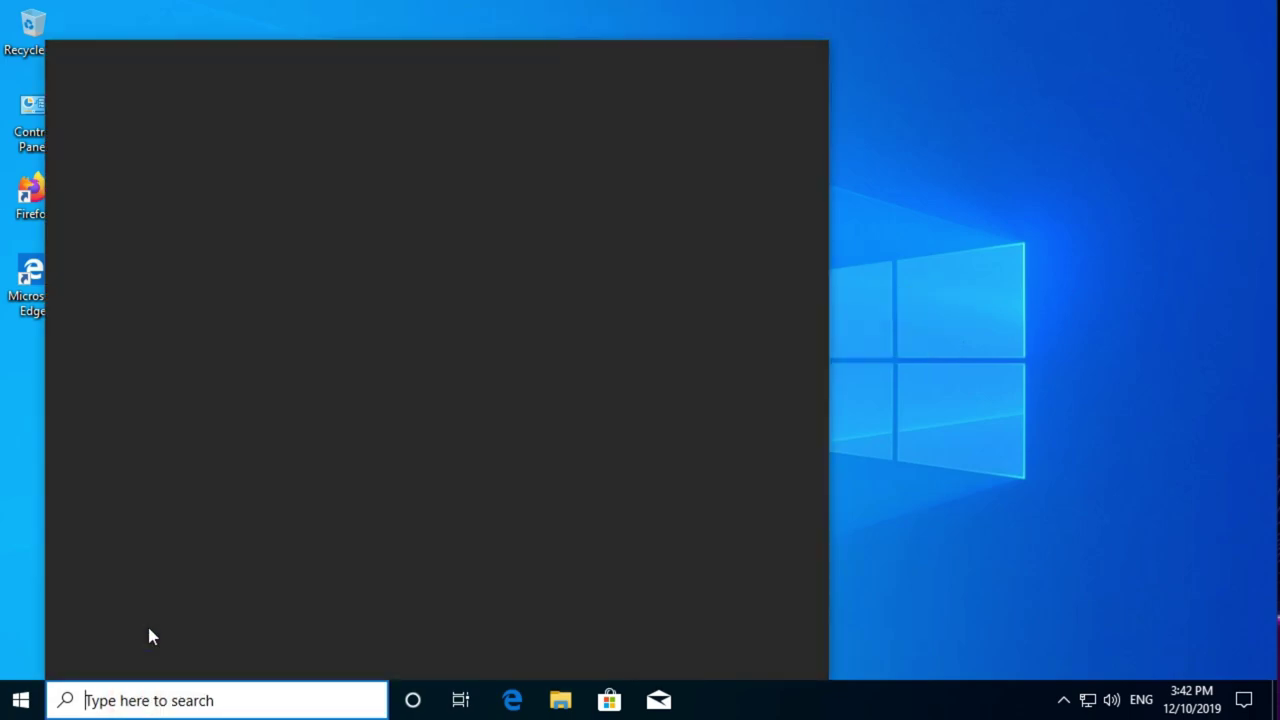
{"action": "type", "text": "cmd"}
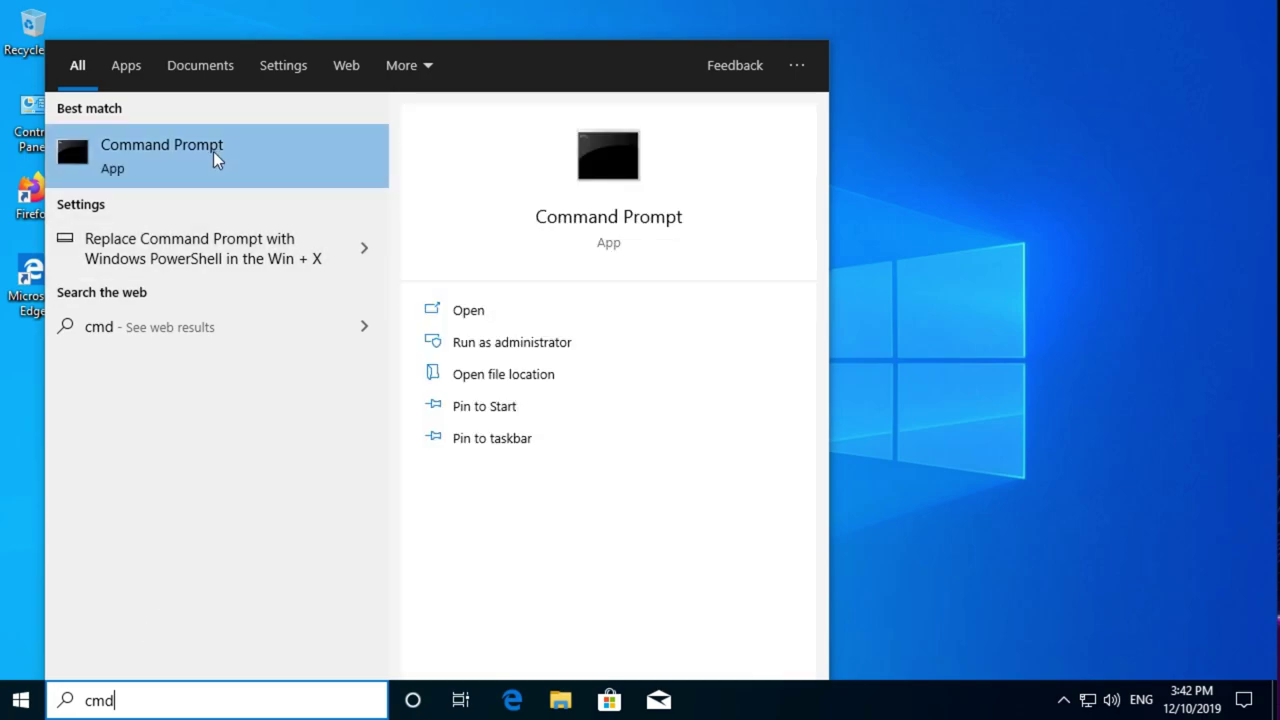
{"action": "right_click", "coordinate": [158, 168]}
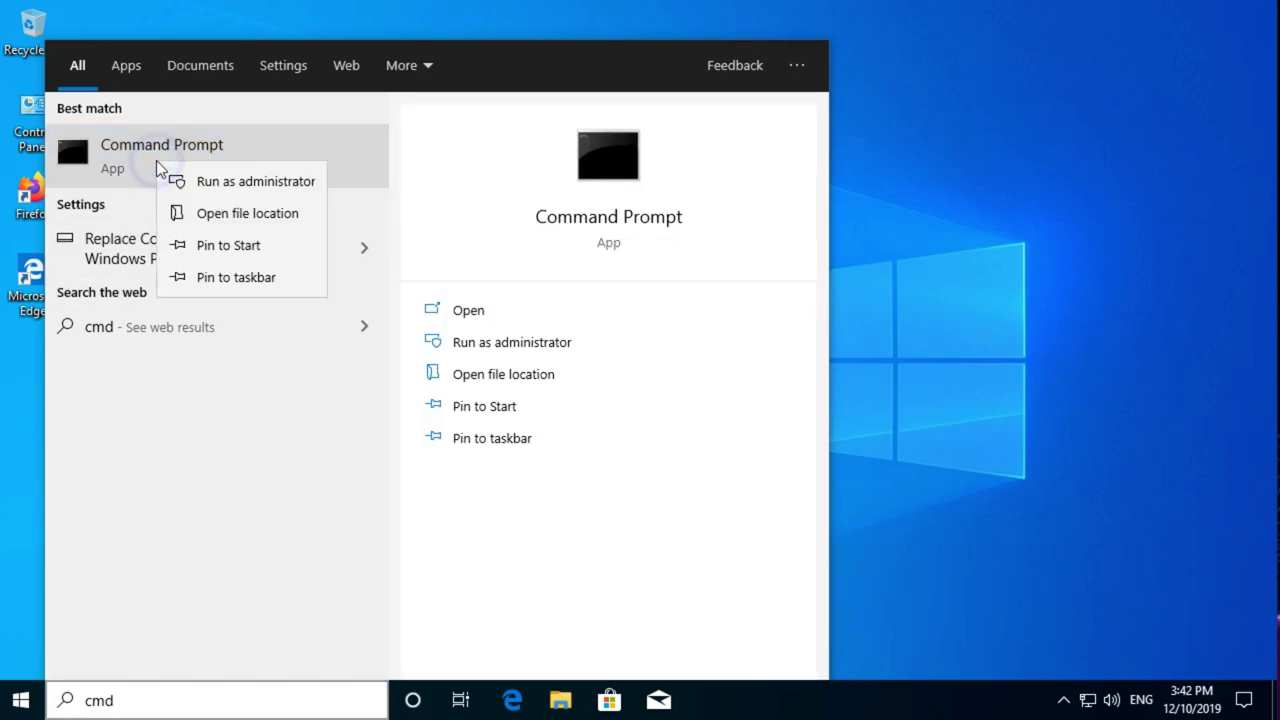
{"action": "left_click", "coordinate": [272, 187]}
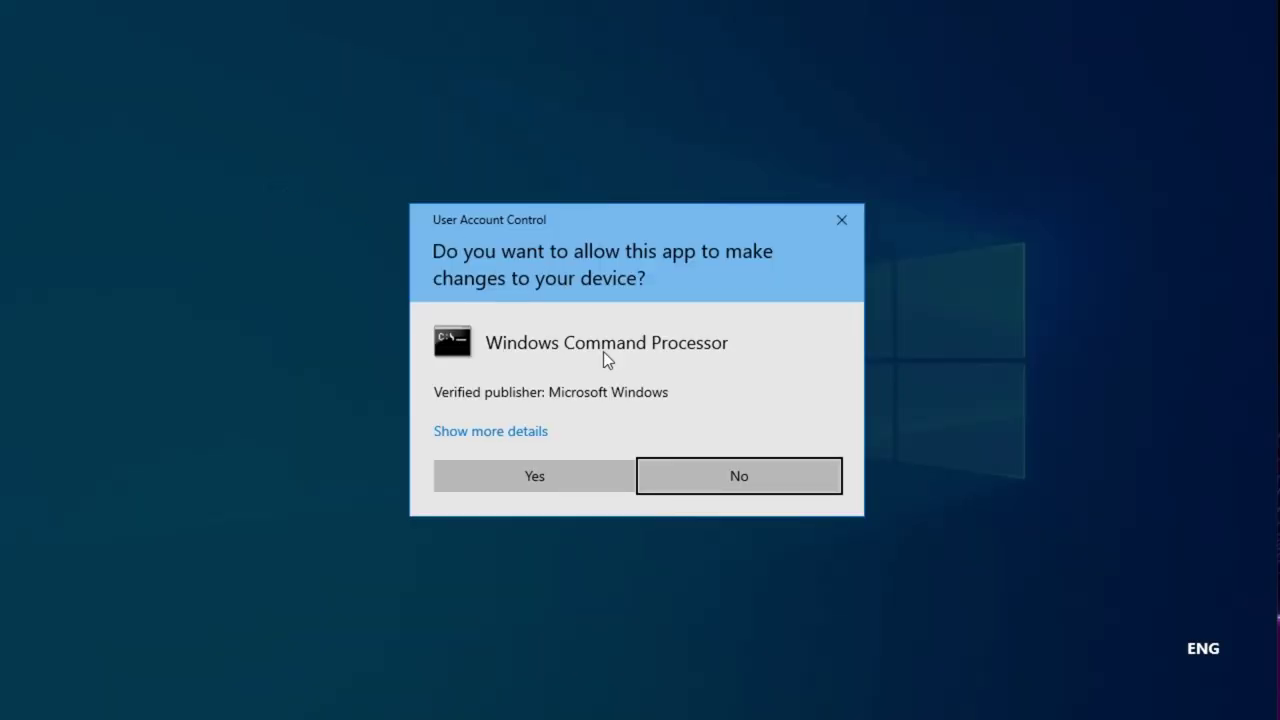
{"action": "left_click", "coordinate": [512, 476]}
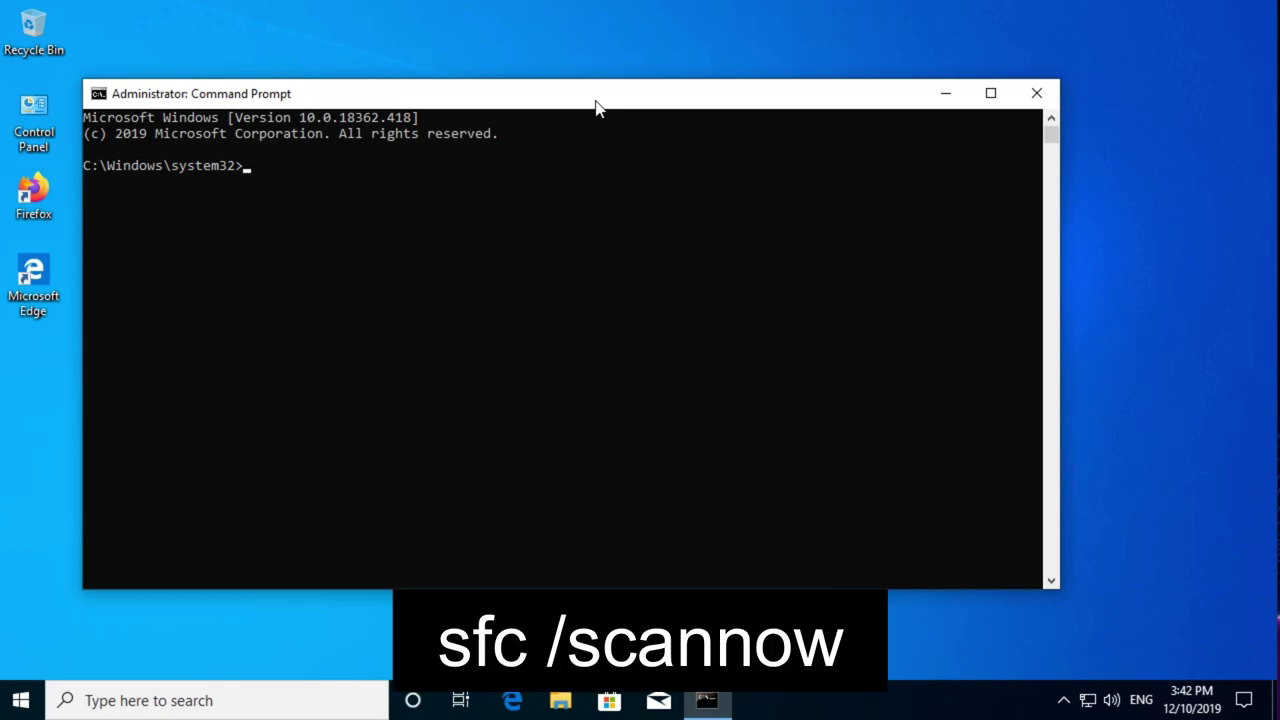
Run the system file check with sfc /scannow, and close the command window with exit once it completes
{"action": "type", "text": "sfc /scannow"}
{"action": "key", "text": "Return"}
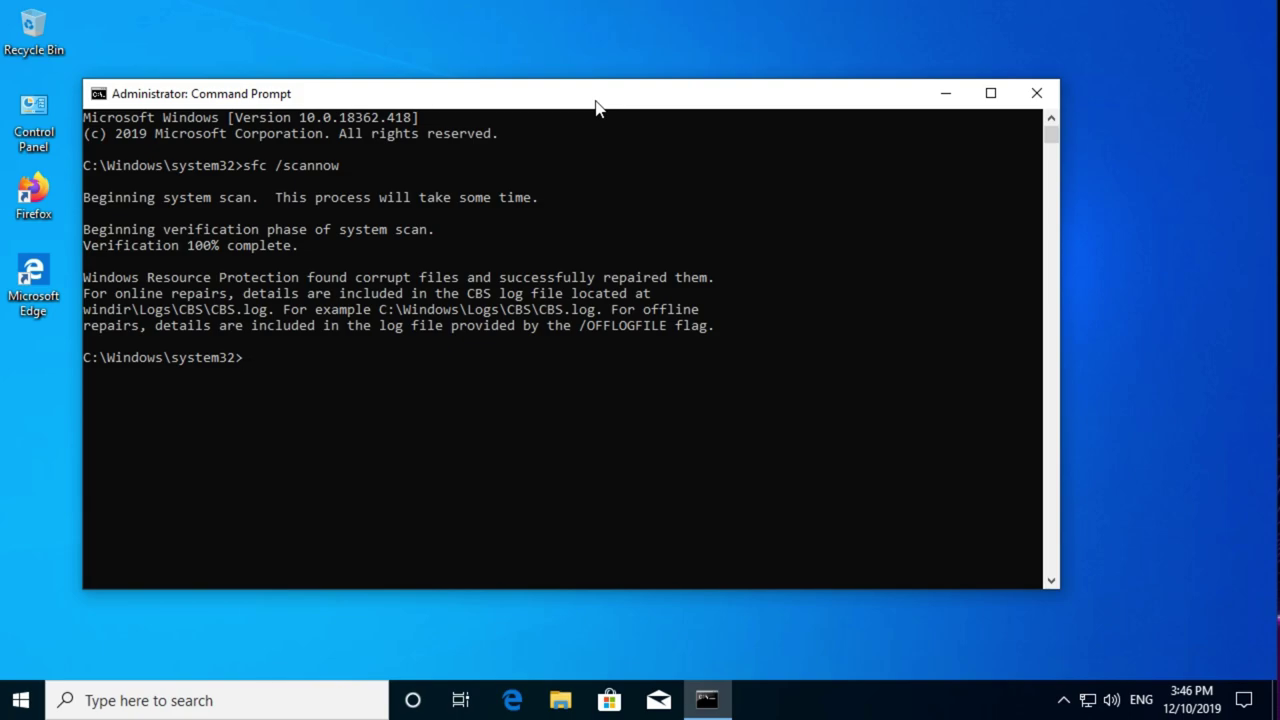
{"action": "type", "text": "exit"}
{"action": "key", "text": "Return"}
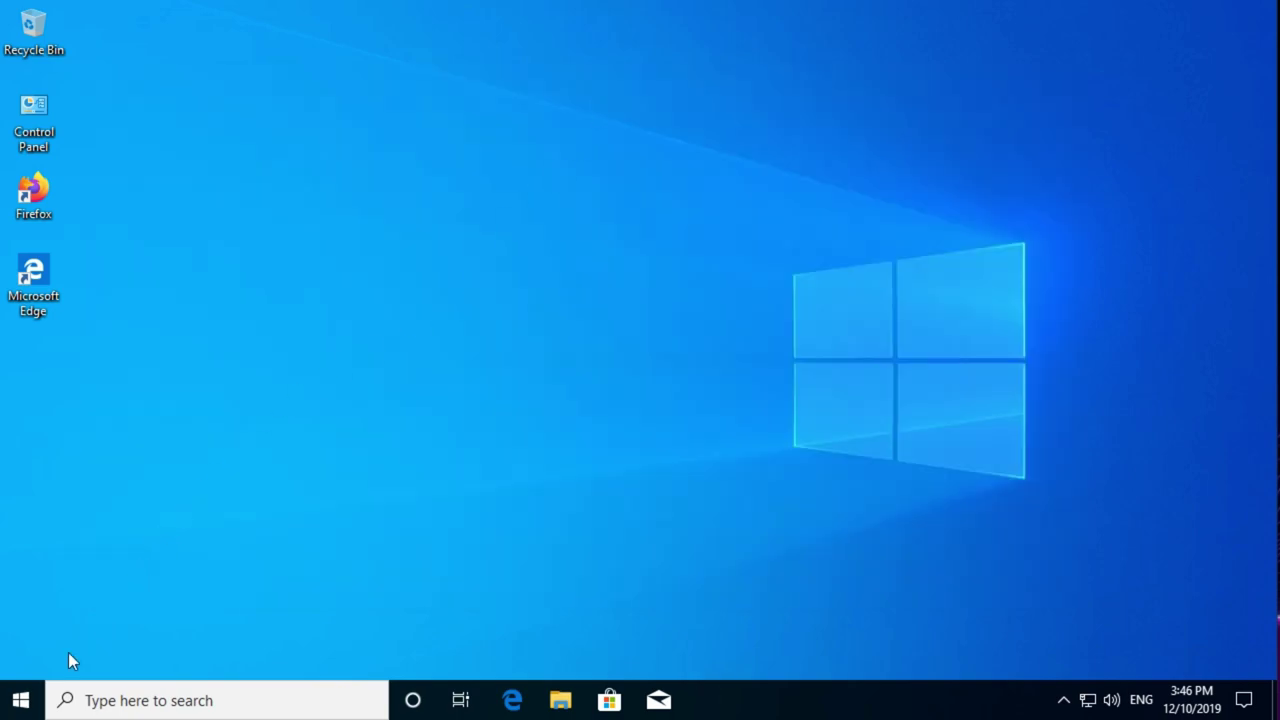
Restart the computer
{"action": "left_click", "coordinate": [20, 700]}
{"action": "left_click", "coordinate": [22, 658]}
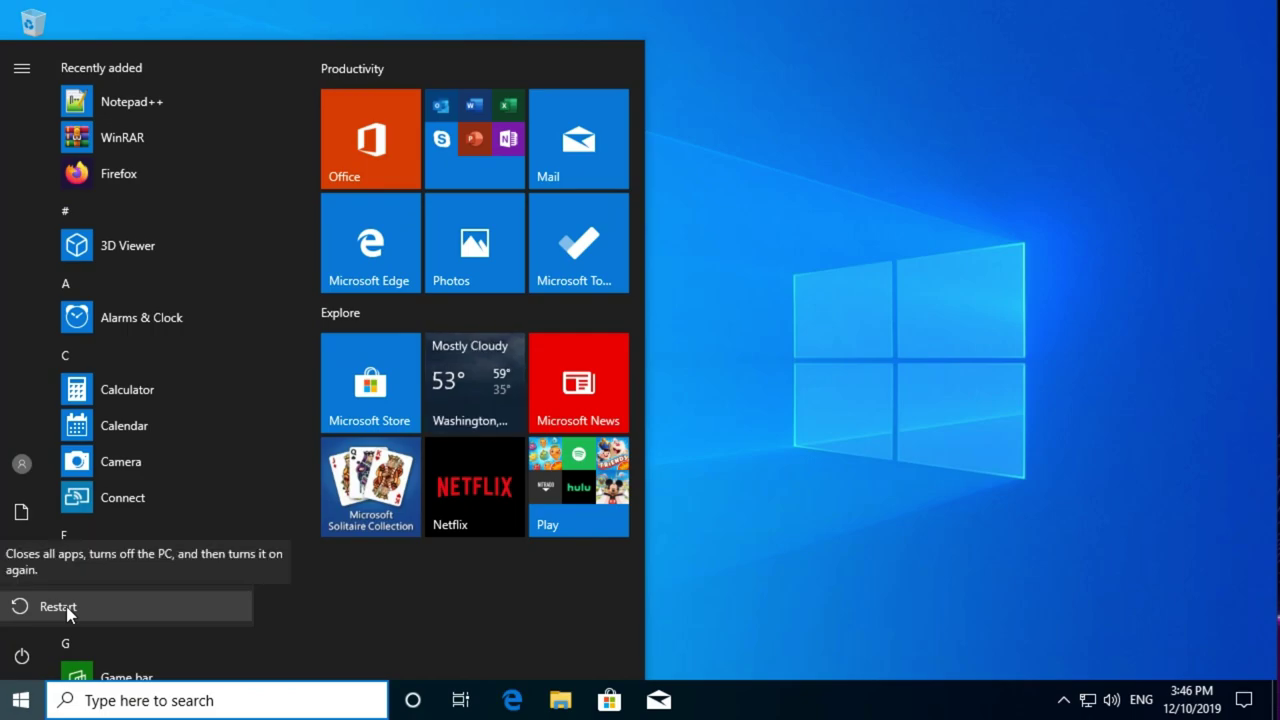
{"action": "left_click", "coordinate": [66, 607]}
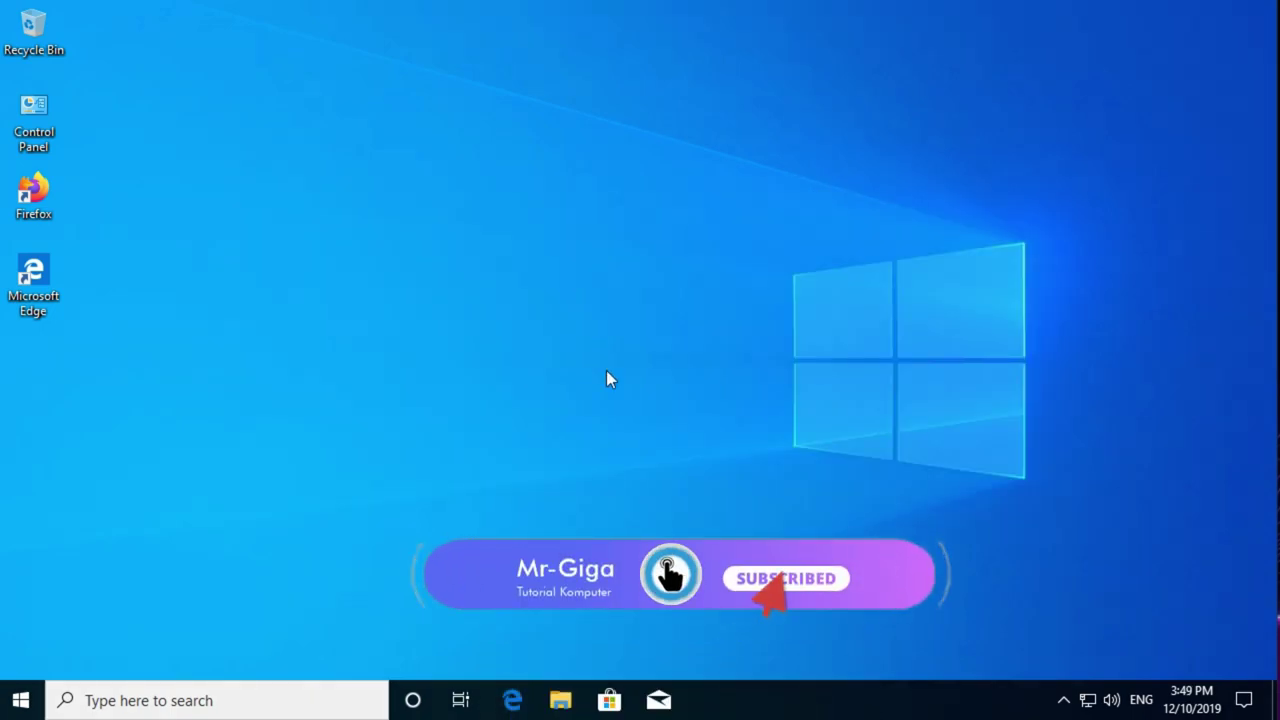
Switch to File Explorer and open the folder C:\Windows\apppatch
{"action": "left_click", "coordinate": [560, 703]}
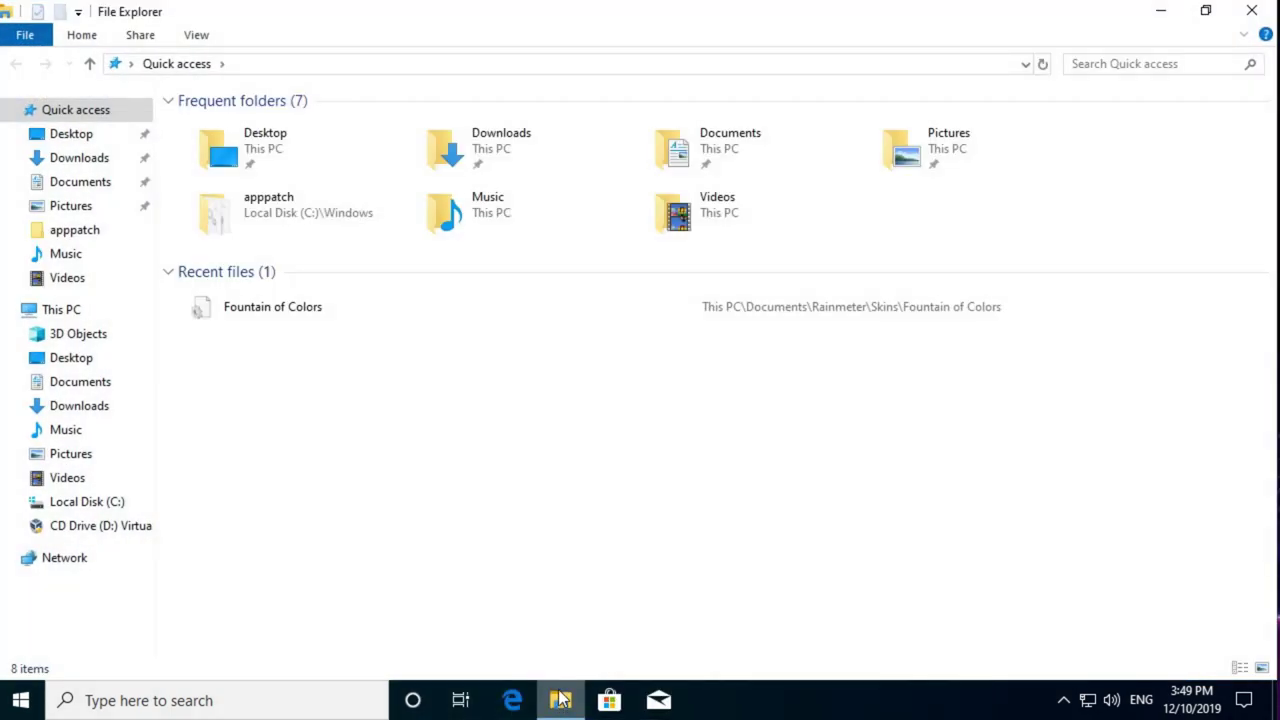
{"action": "left_click", "coordinate": [86, 501]}
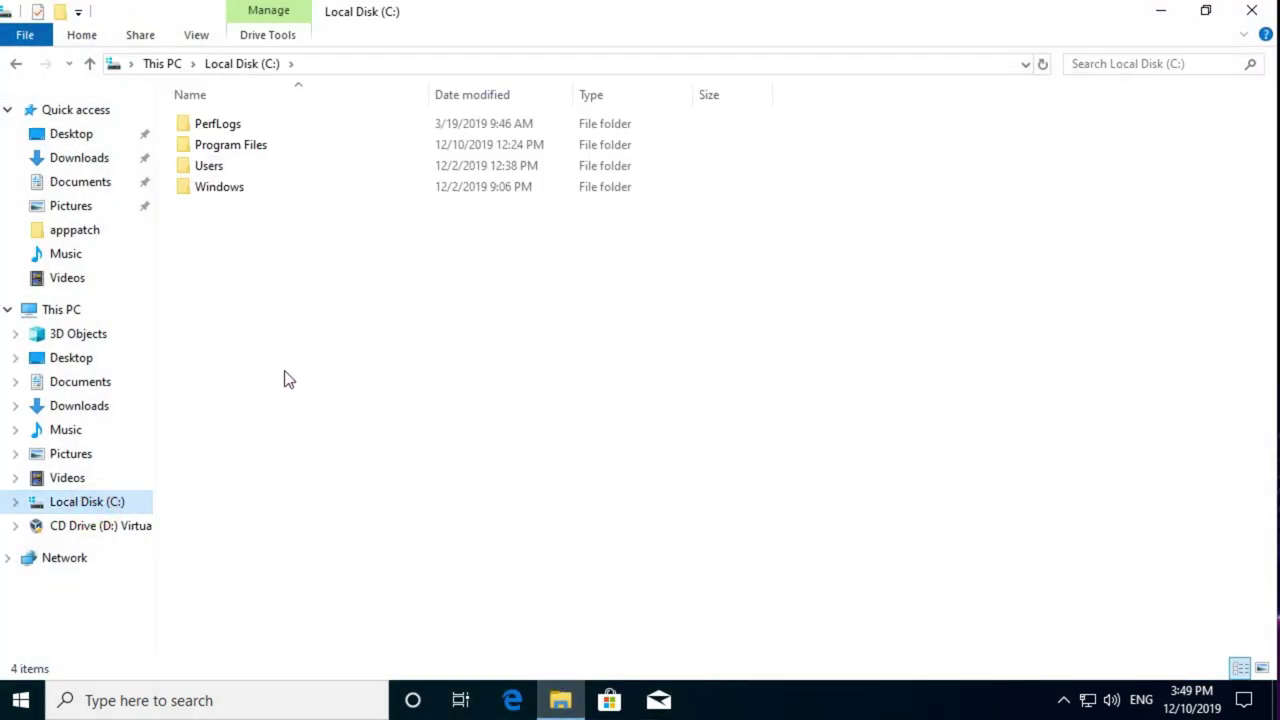
{"action": "double_click", "coordinate": [237, 195]}
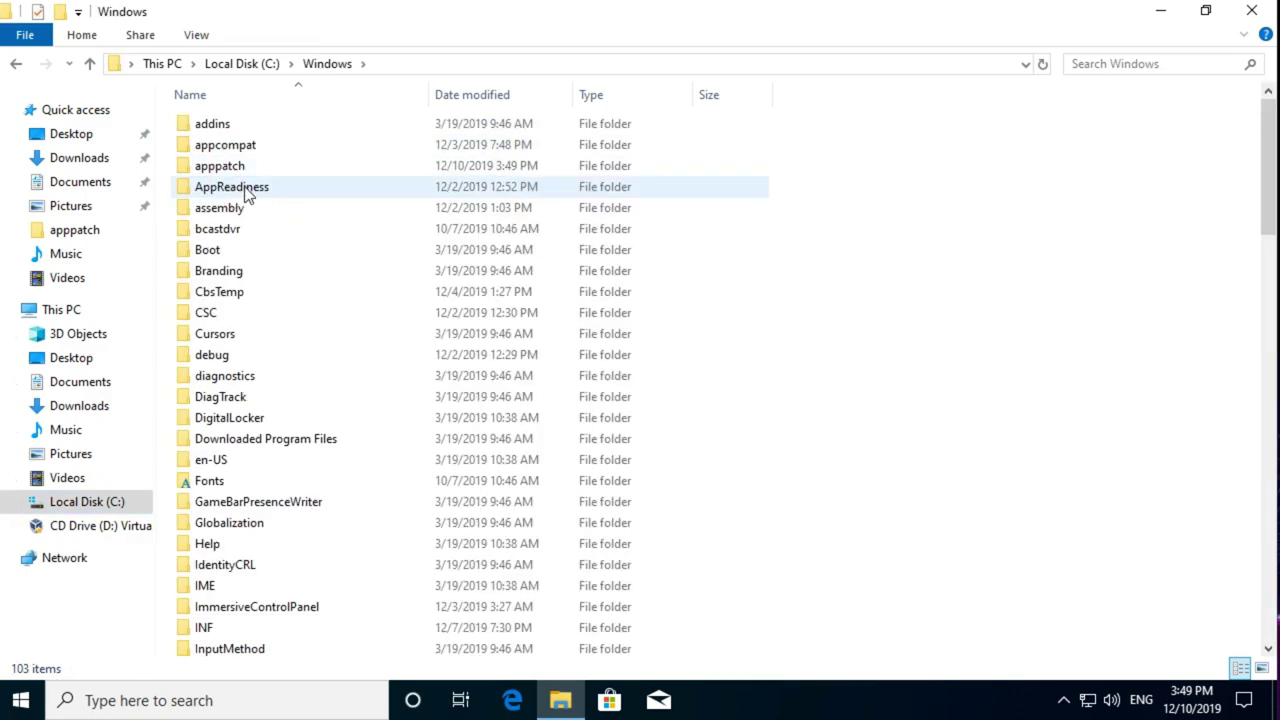
{"action": "double_click", "coordinate": [237, 168]}
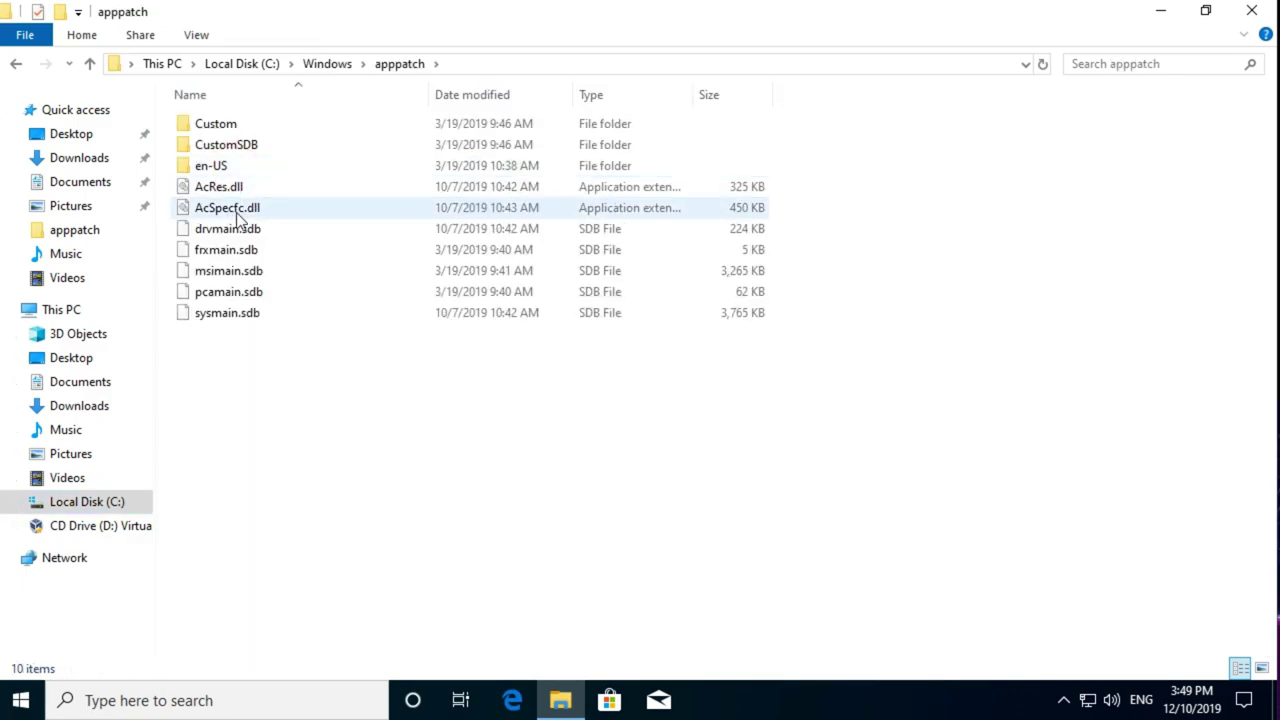
Compress AcSpecfc.dll in the apppatch folder into the archive AcSpecfc.rar, approving the elevation request
{"action": "left_click", "coordinate": [247, 212]}
{"action": "mouse_move", "coordinate": [273, 212]}
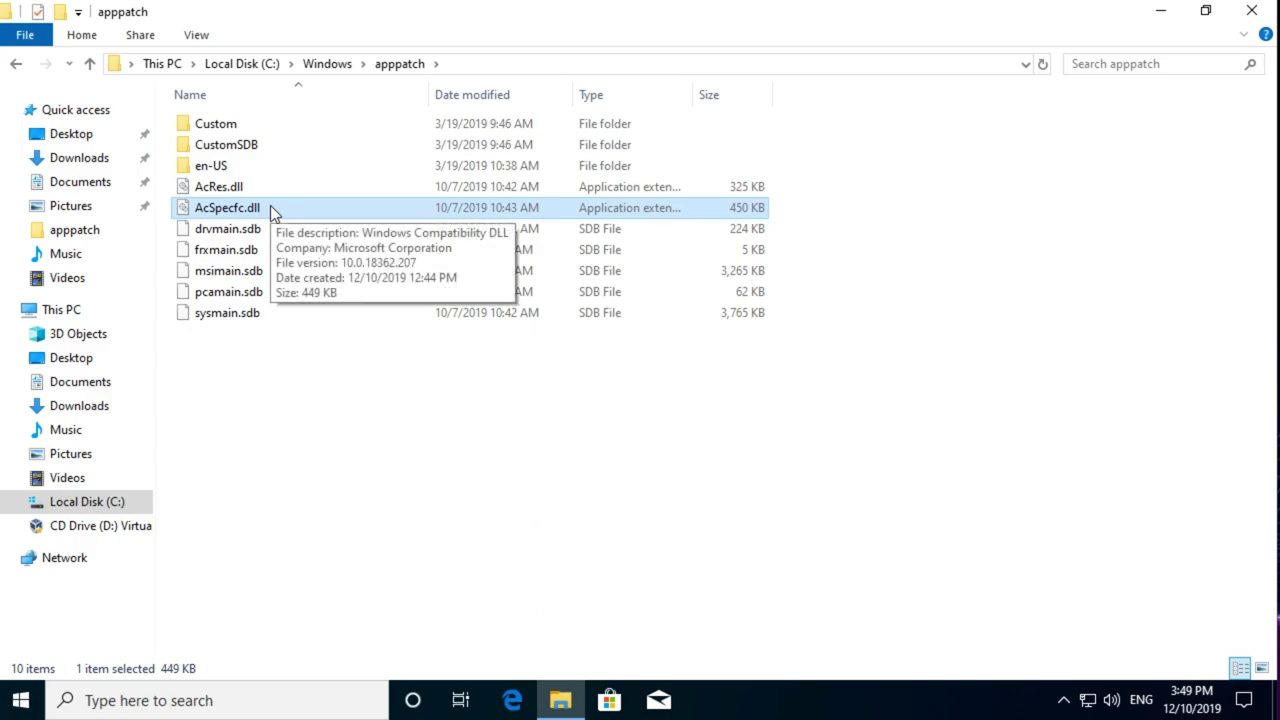
{"action": "right_click", "coordinate": [272, 210]}
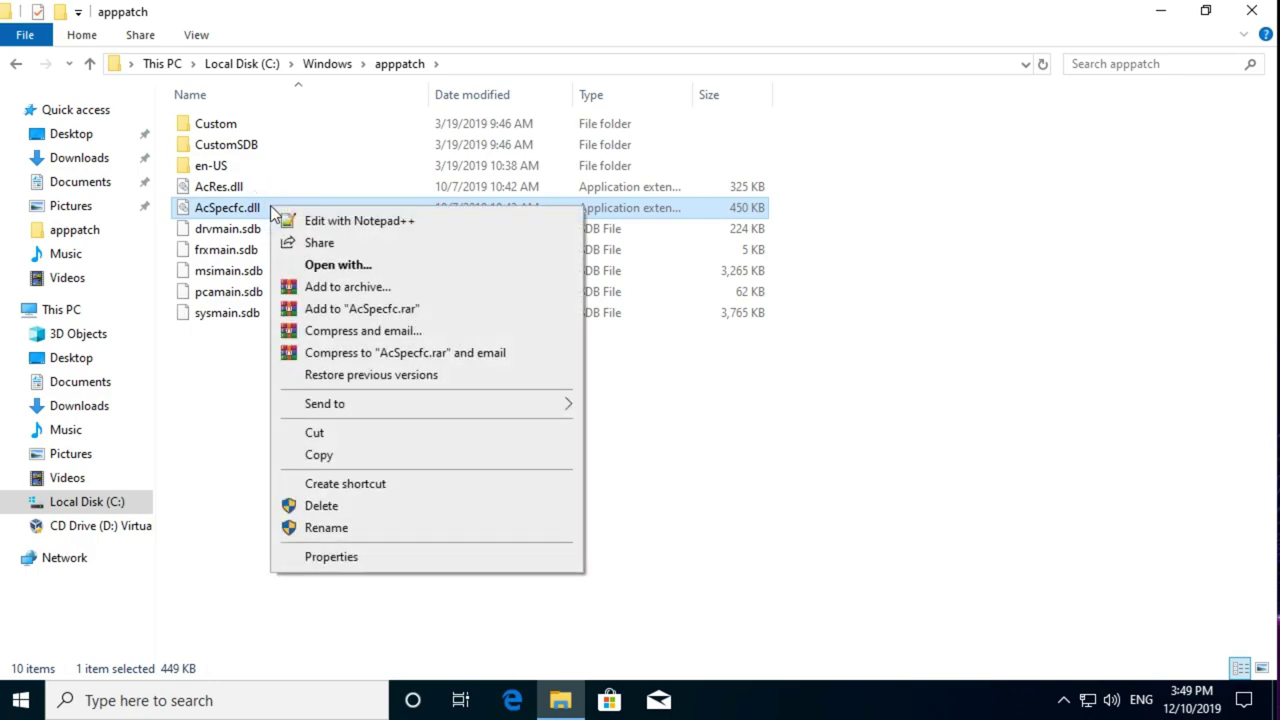
{"action": "left_click", "coordinate": [378, 310]}
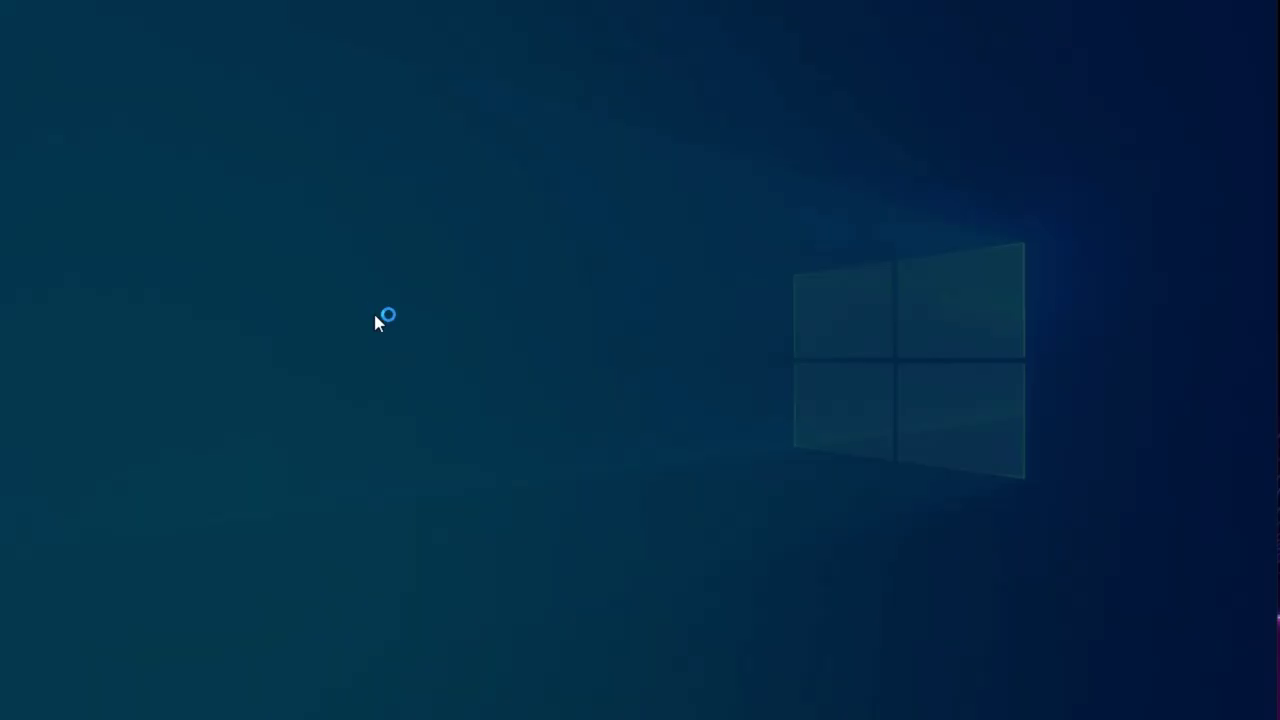
{"action": "left_click", "coordinate": [534, 487]}
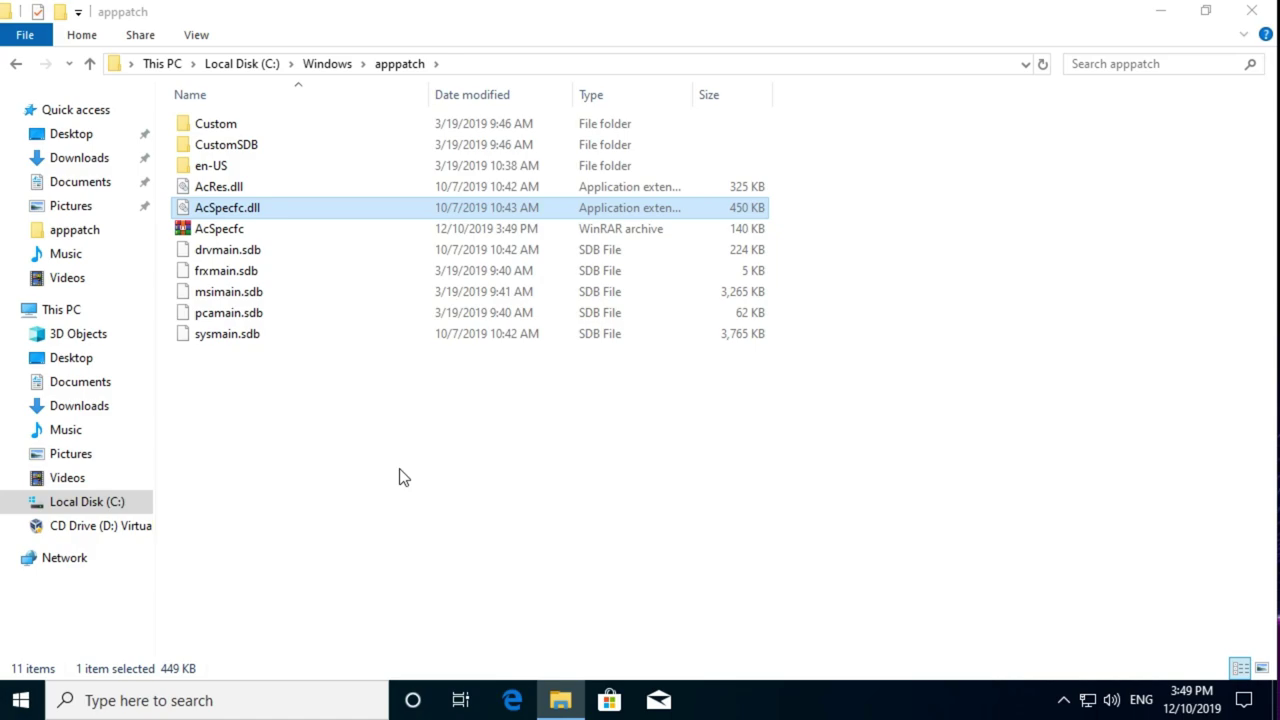
{"action": "left_click", "coordinate": [399, 476]}
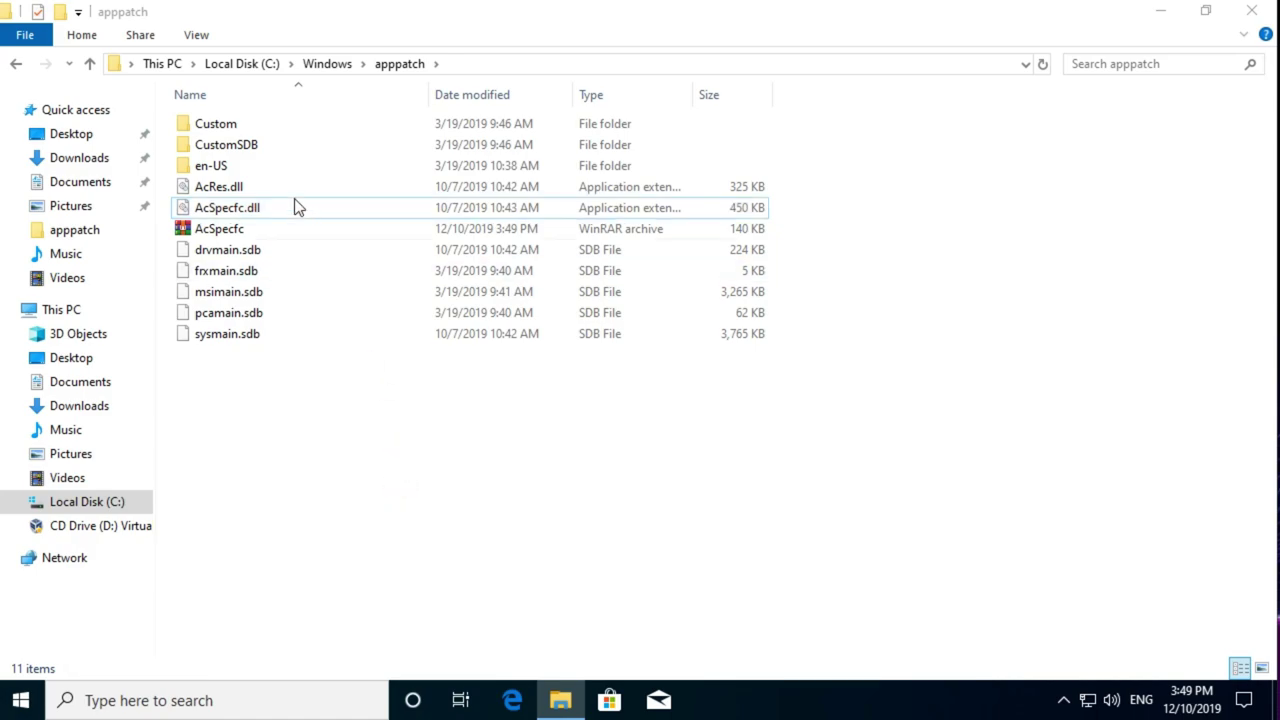
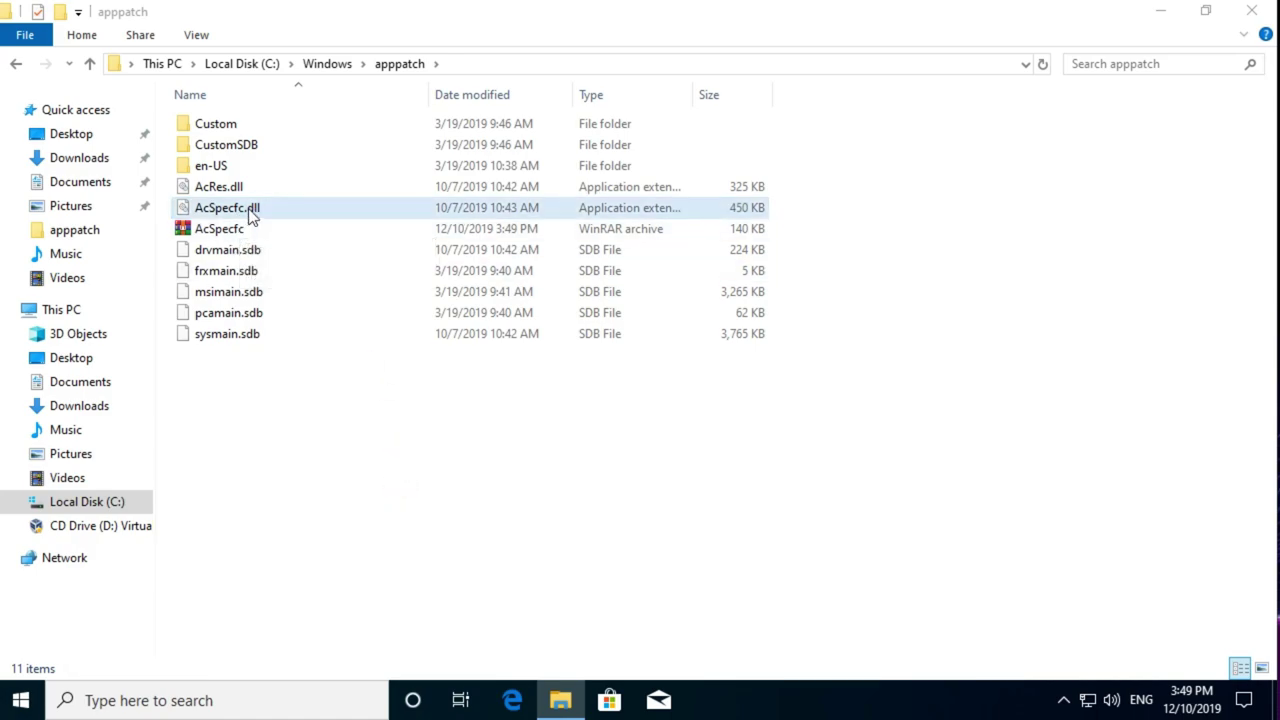
Delete AcSpecfc.dll from the apppatch folder, keeping the WinRAR archive
{"action": "right_click", "coordinate": [251, 217]}
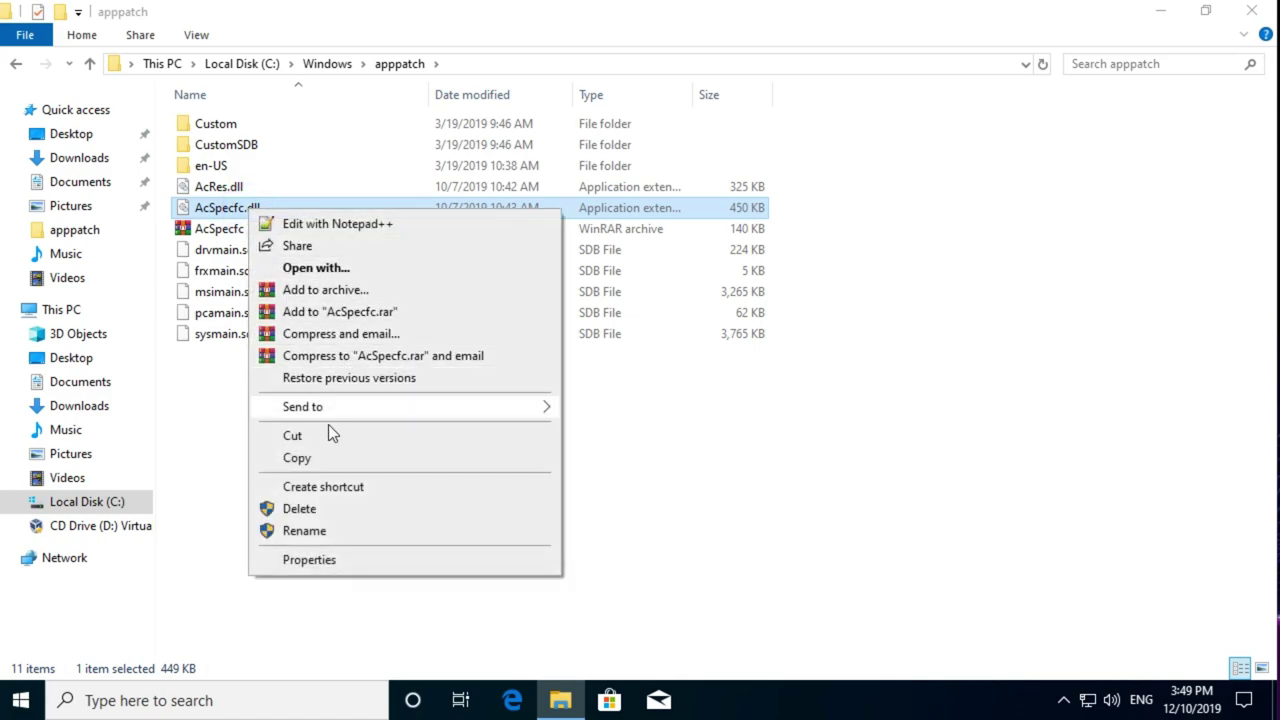
{"action": "left_click", "coordinate": [318, 510]}
{"action": "left_click", "coordinate": [511, 432]}
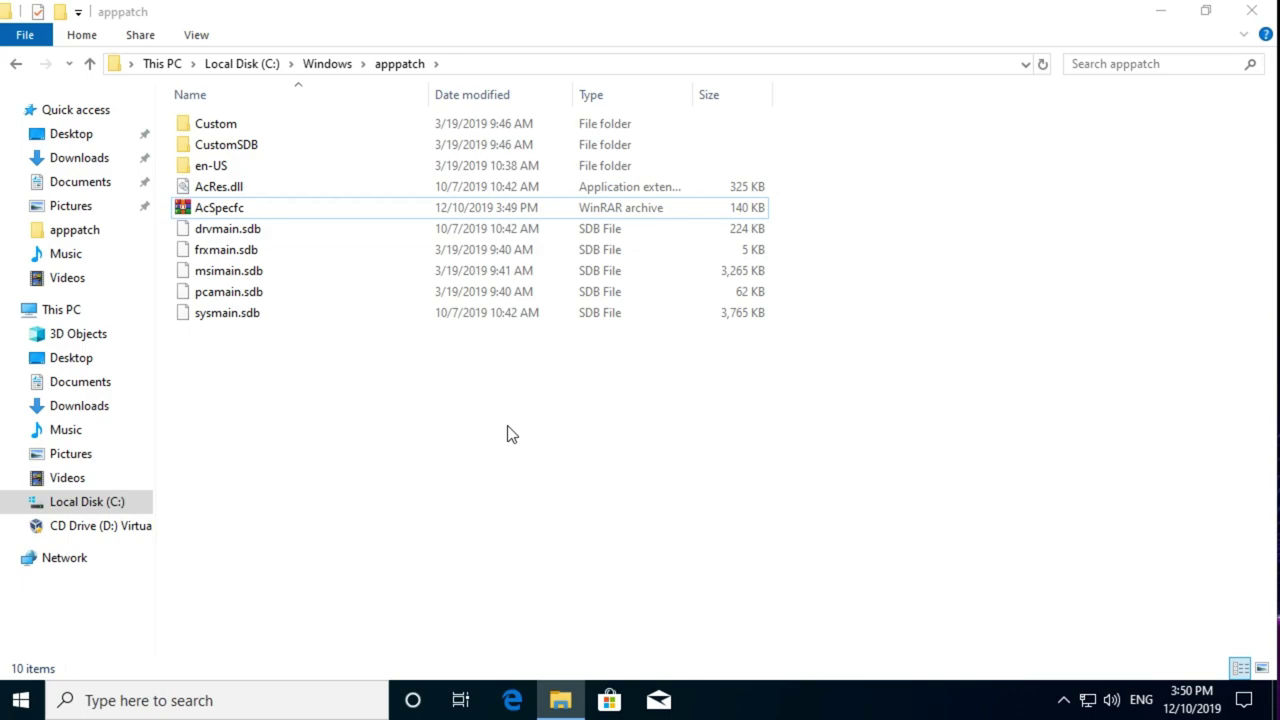
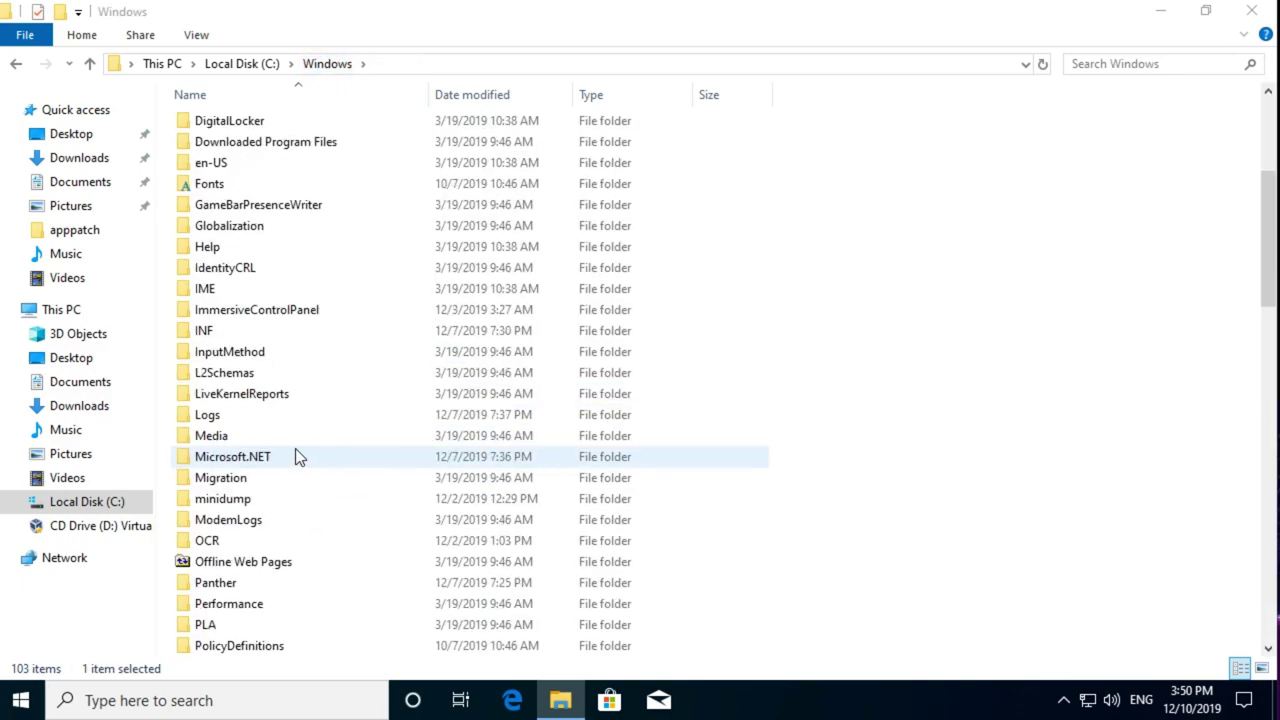
Open the System32 folder inside C:\Windows and browse to the DLL files starting with "a"
{"action": "scroll", "coordinate": [295, 452], "scroll_direction": "down", "scroll_amount": 9}
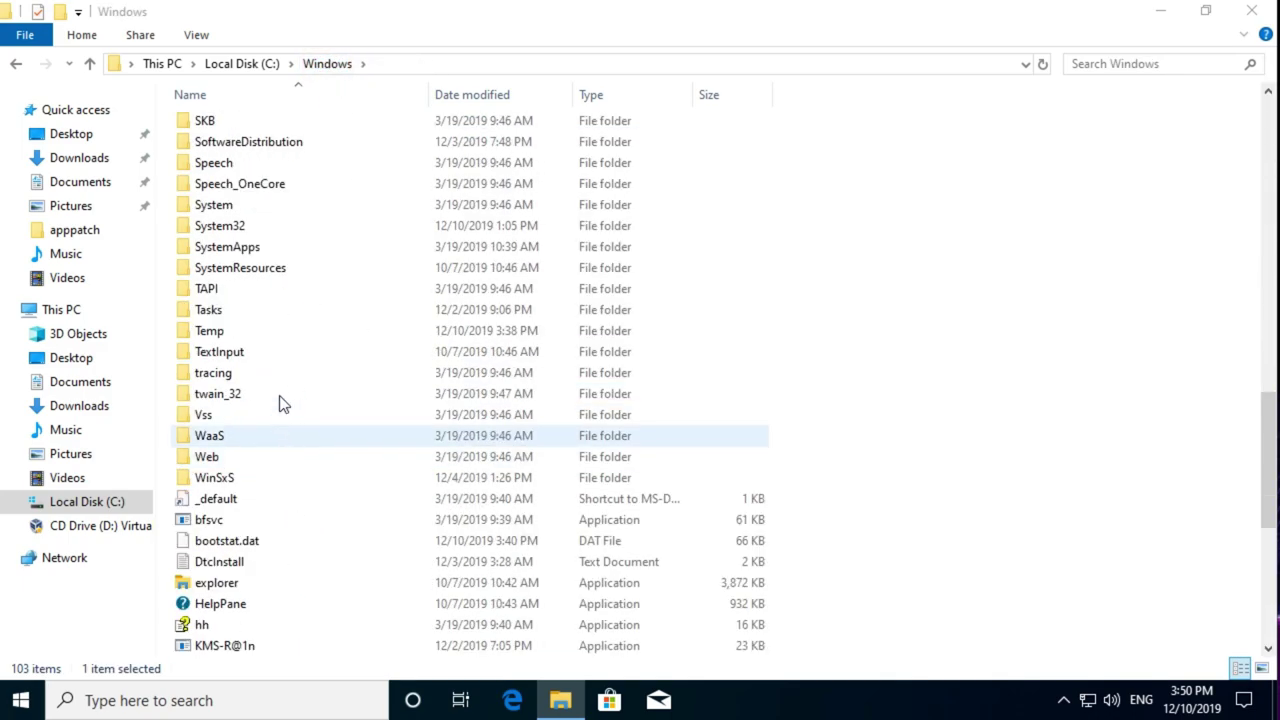
{"action": "scroll", "coordinate": [272, 348], "scroll_direction": "up", "scroll_amount": 1}
{"action": "double_click", "coordinate": [257, 286]}
{"action": "scroll", "coordinate": [326, 430], "scroll_direction": "down", "scroll_amount": 18}
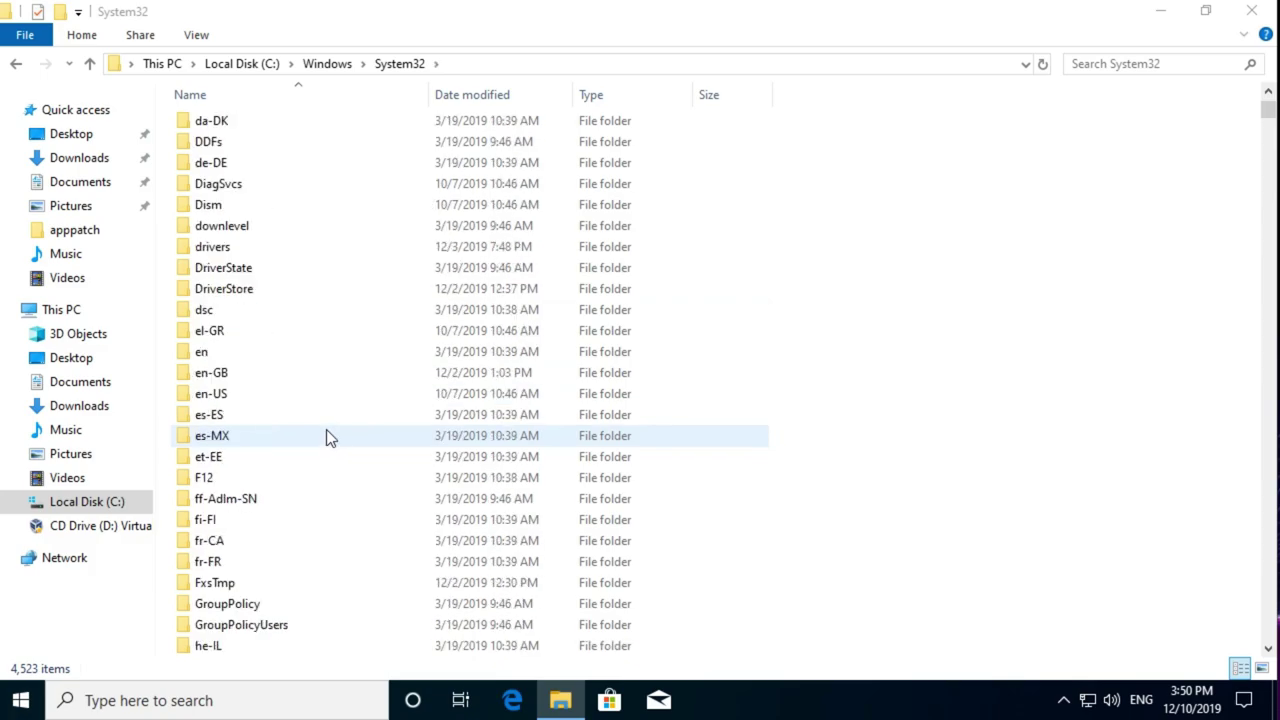
{"action": "scroll", "coordinate": [325, 435], "scroll_direction": "down", "scroll_amount": 20}
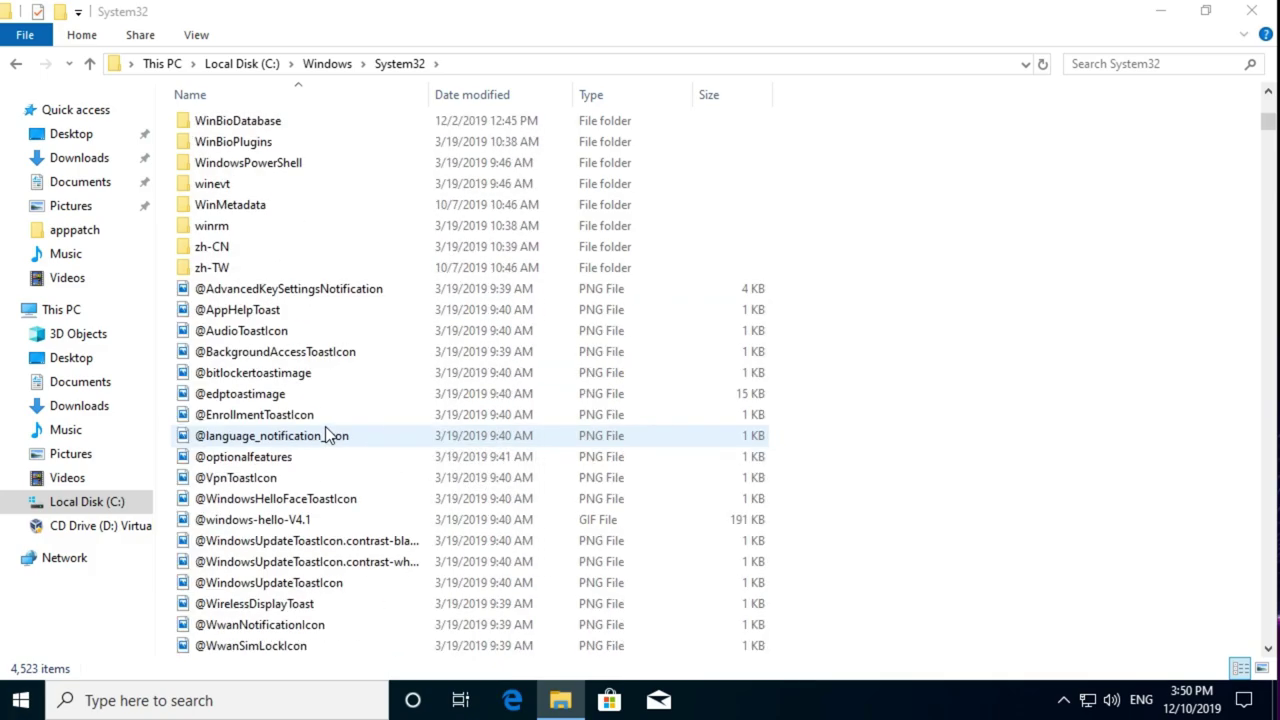
{"action": "scroll", "coordinate": [325, 435], "scroll_direction": "down", "scroll_amount": 2}
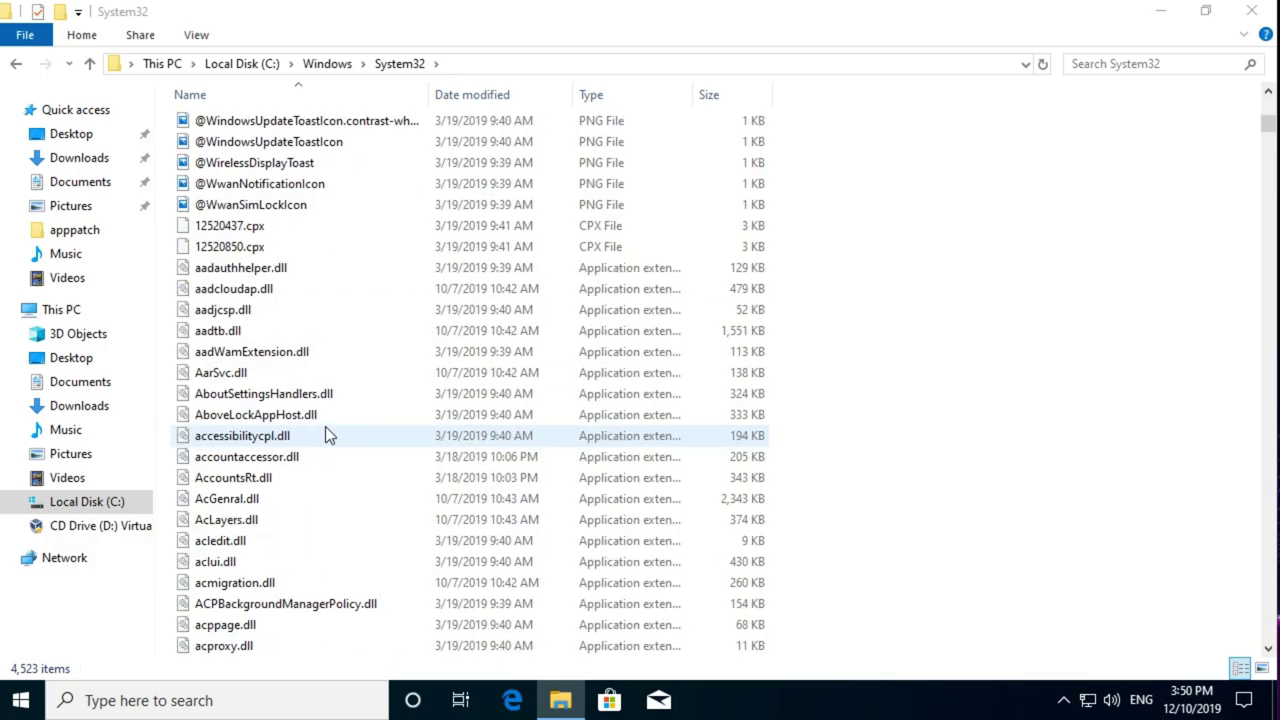
Try to delete aadtb.dll from the System32 folder
{"action": "left_click", "coordinate": [234, 334]}
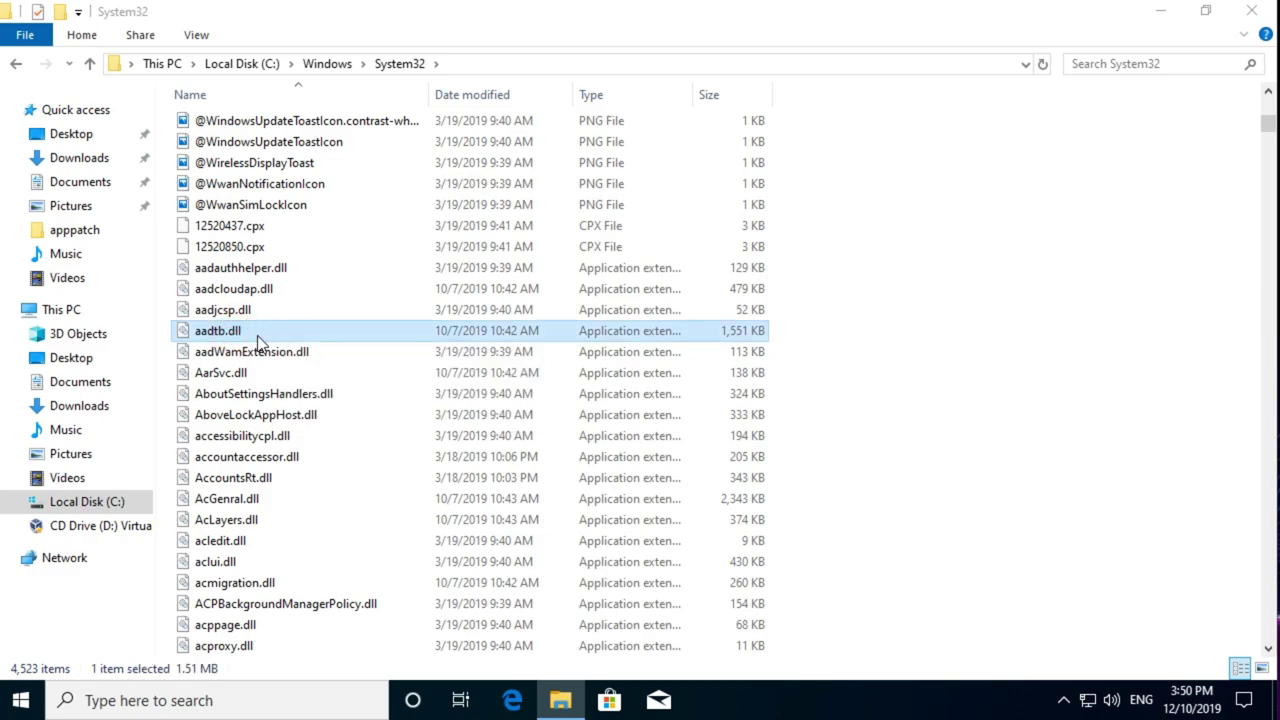
{"action": "right_click", "coordinate": [257, 334]}
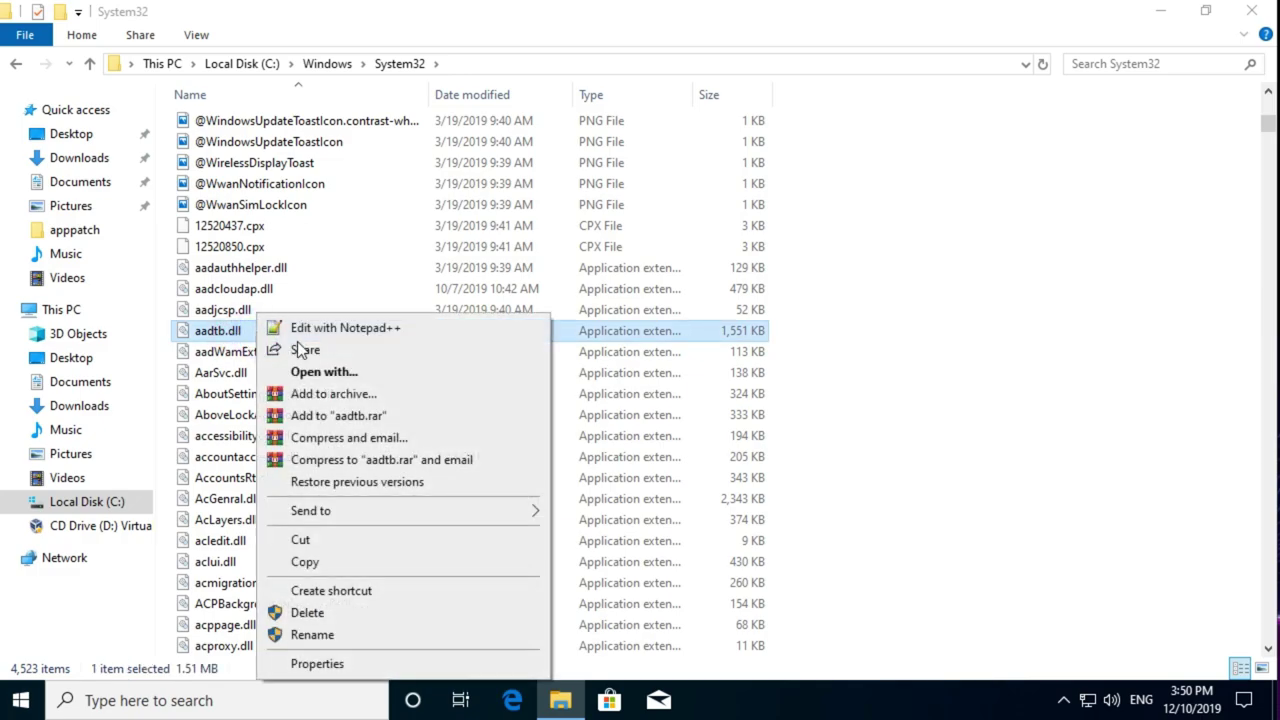
{"action": "left_click", "coordinate": [320, 612]}
{"action": "left_click", "coordinate": [695, 273]}
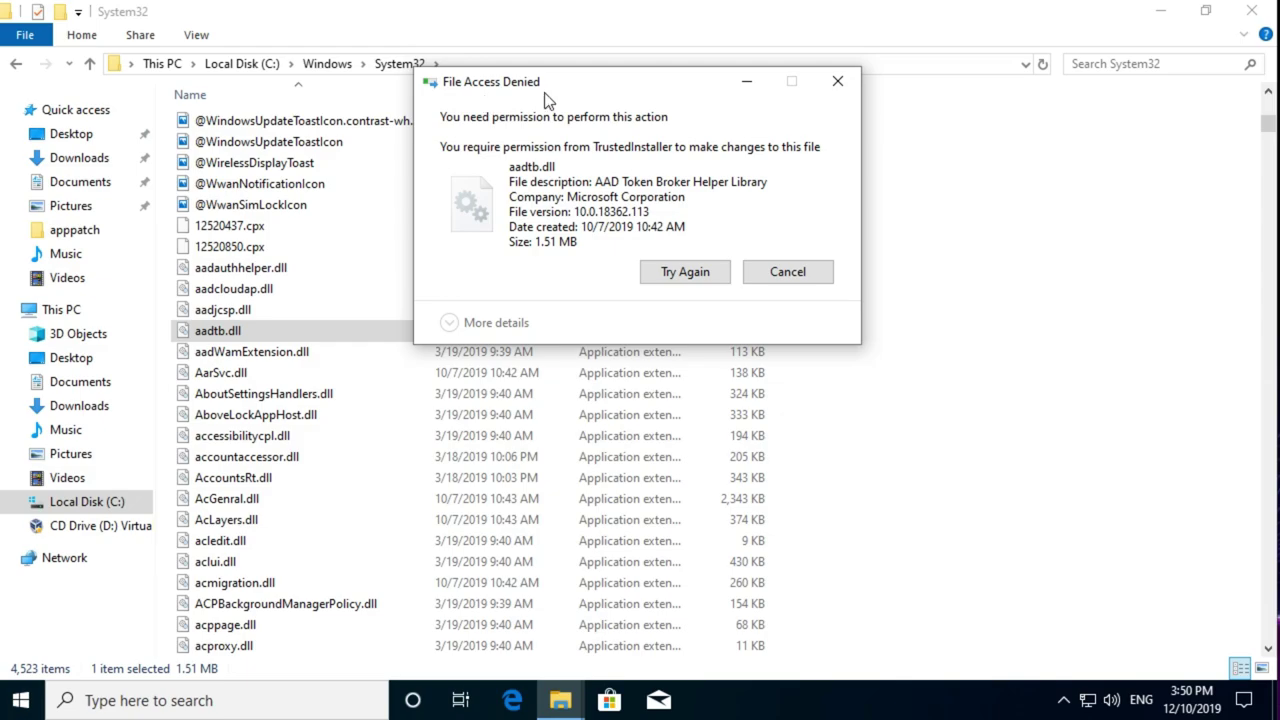
{"action": "left_click", "coordinate": [788, 274]}
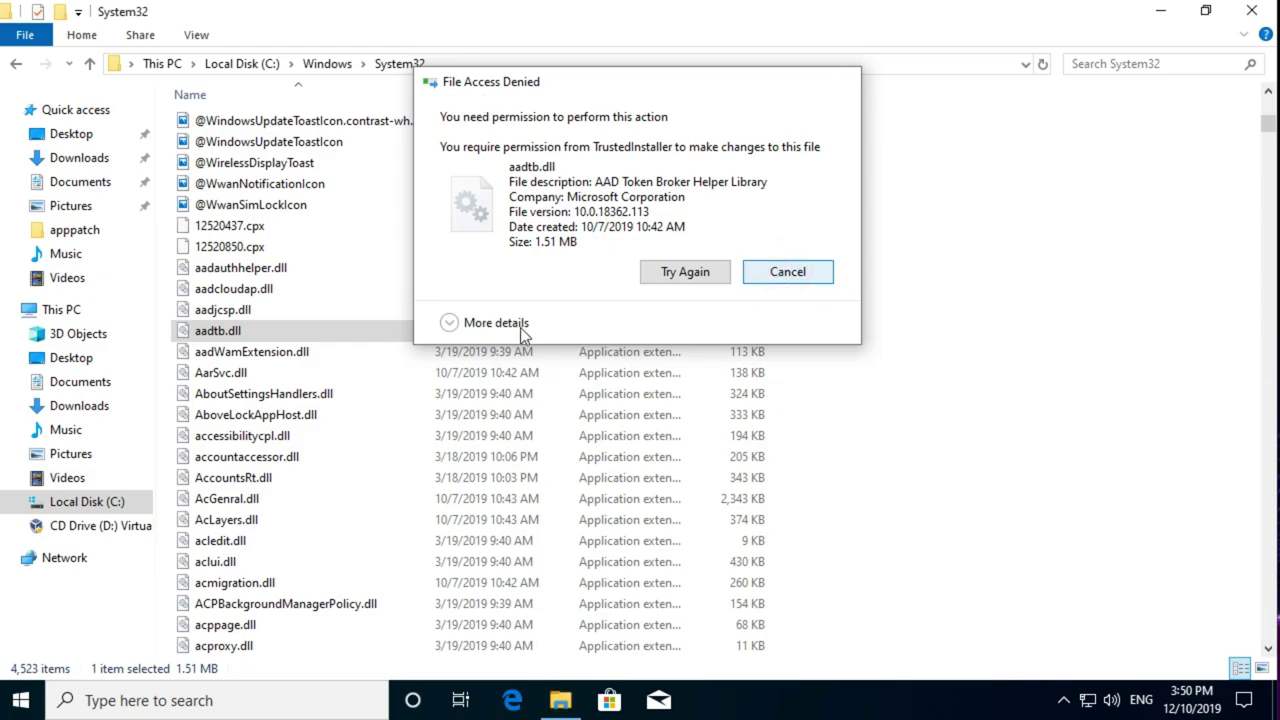
Open the advanced security settings of aadtb.dll and remove the Everyone entry from its auditing entries
{"action": "right_click", "coordinate": [249, 331]}
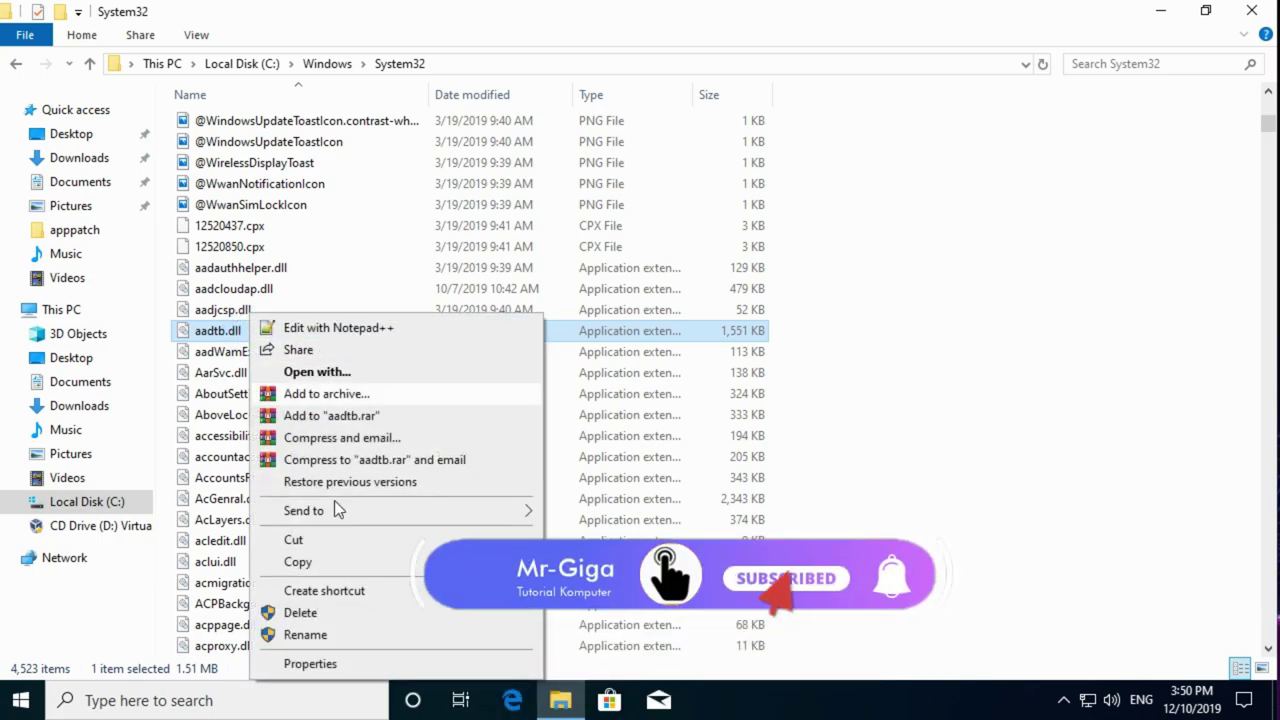
{"action": "left_click", "coordinate": [310, 664]}
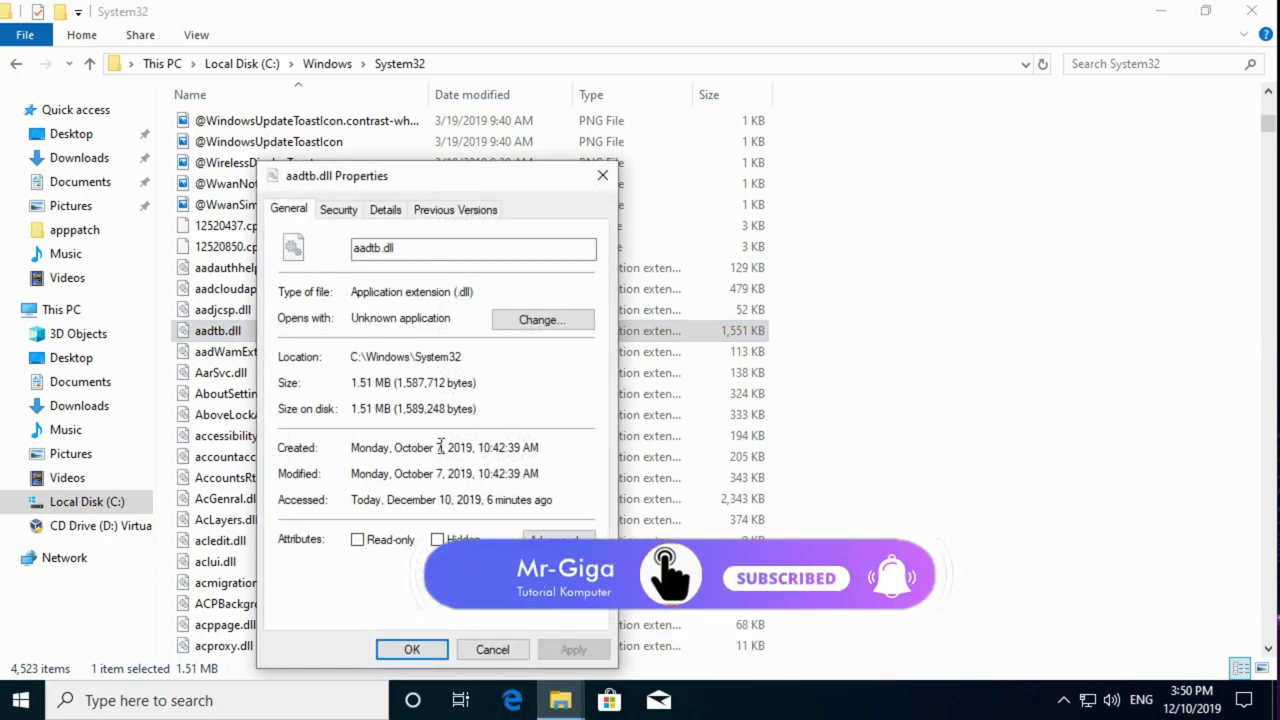
{"action": "left_click", "coordinate": [337, 212]}
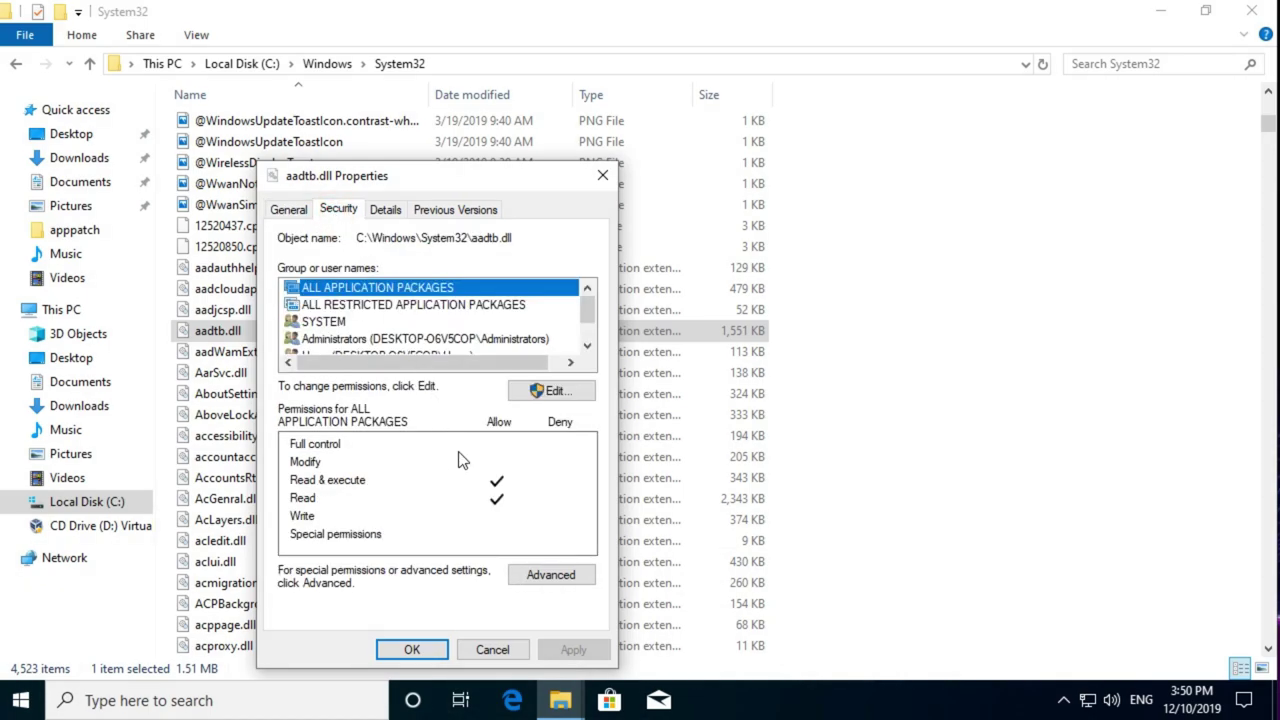
{"action": "left_click", "coordinate": [547, 579]}
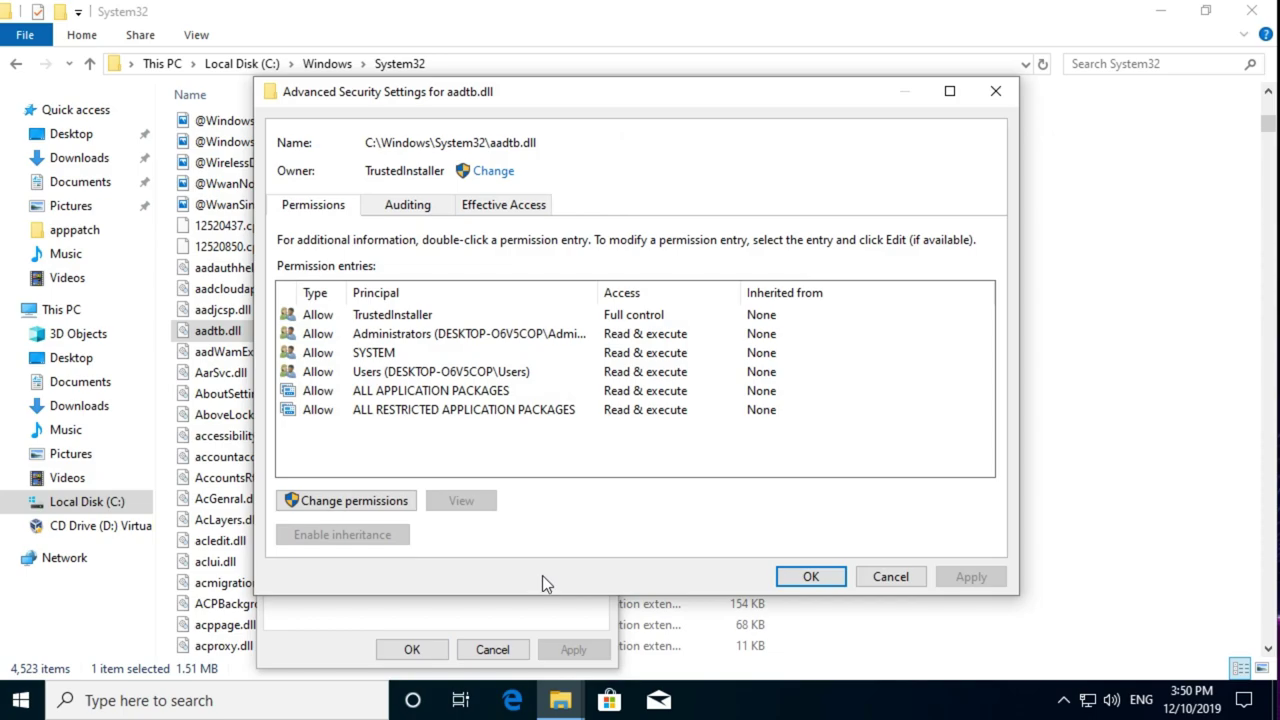
{"action": "left_click", "coordinate": [407, 206]}
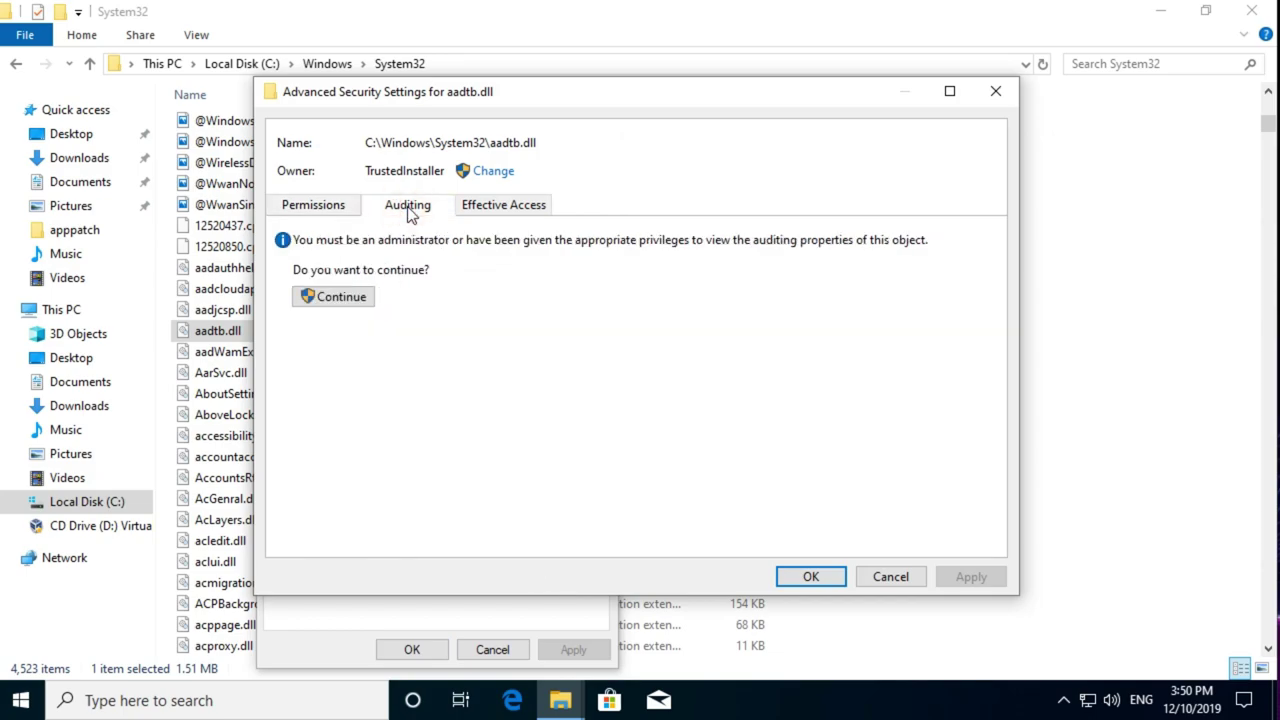
{"action": "left_click", "coordinate": [341, 298]}
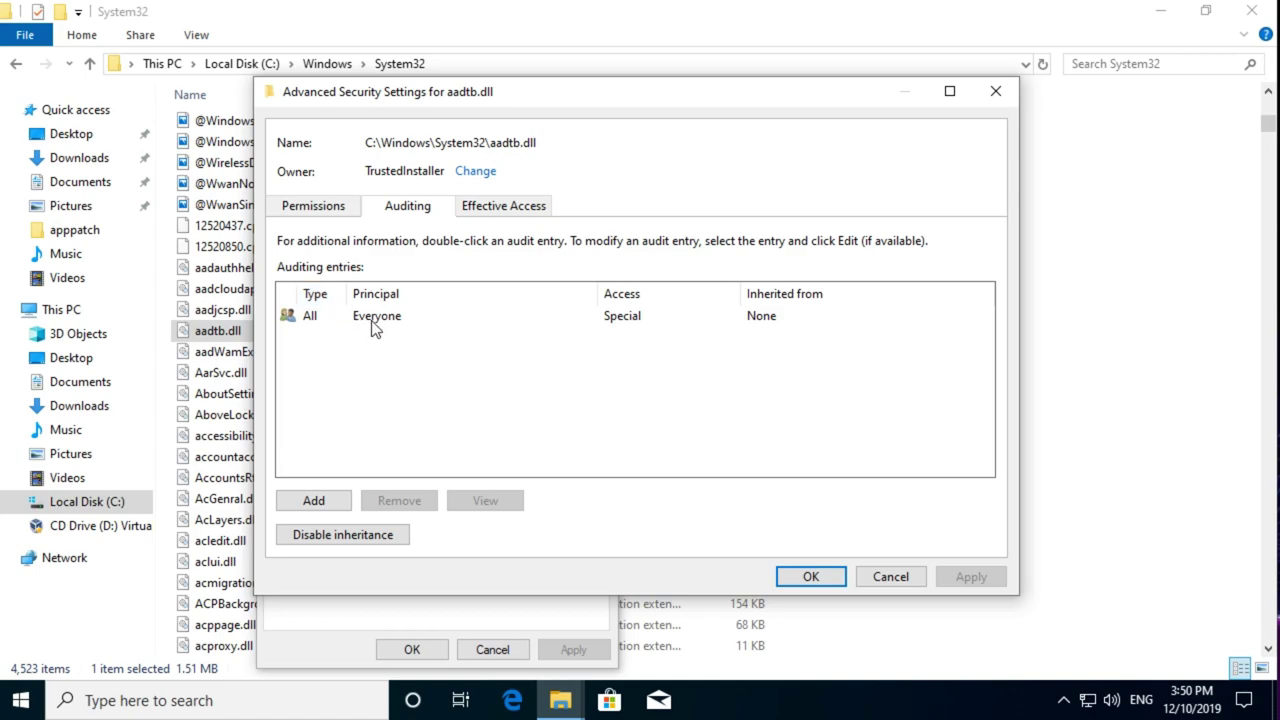
{"action": "left_click", "coordinate": [375, 318]}
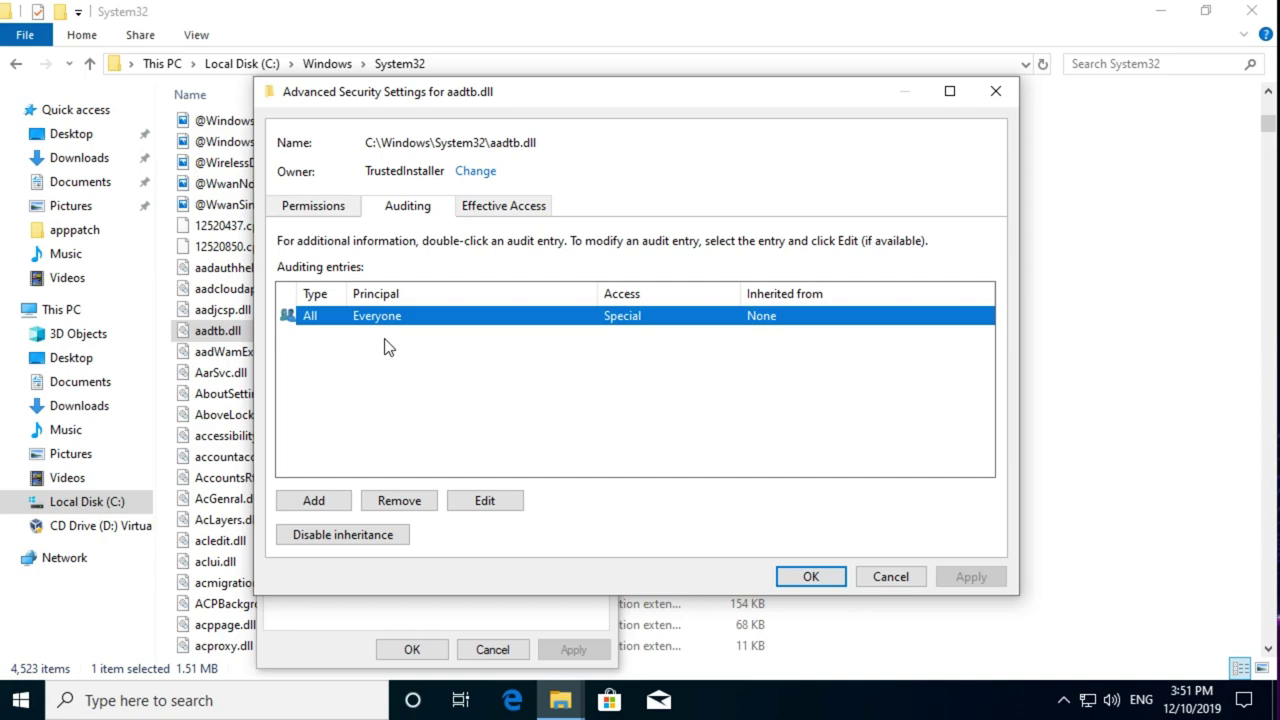
{"action": "left_click", "coordinate": [410, 499]}
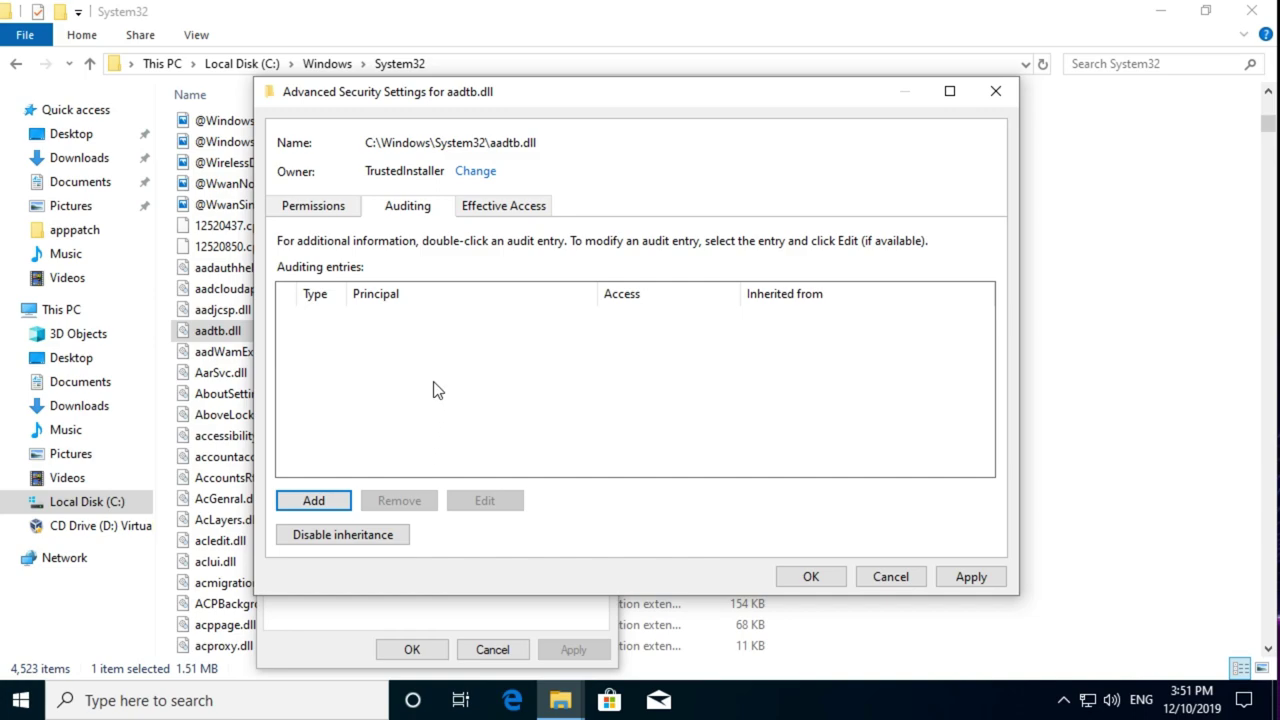
Change the owner of aadtb.dll from TrustedInstaller to the local user account found in the account search, and apply the change
{"action": "left_click", "coordinate": [486, 177]}
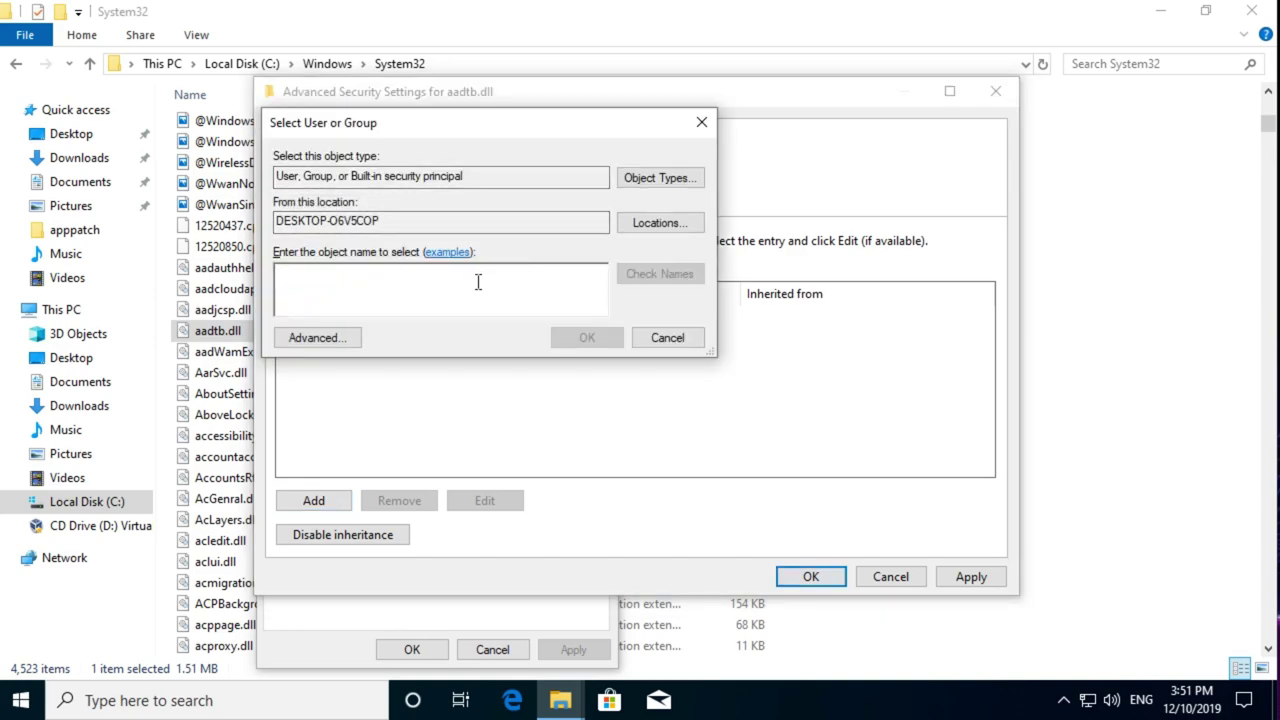
{"action": "left_click", "coordinate": [313, 339]}
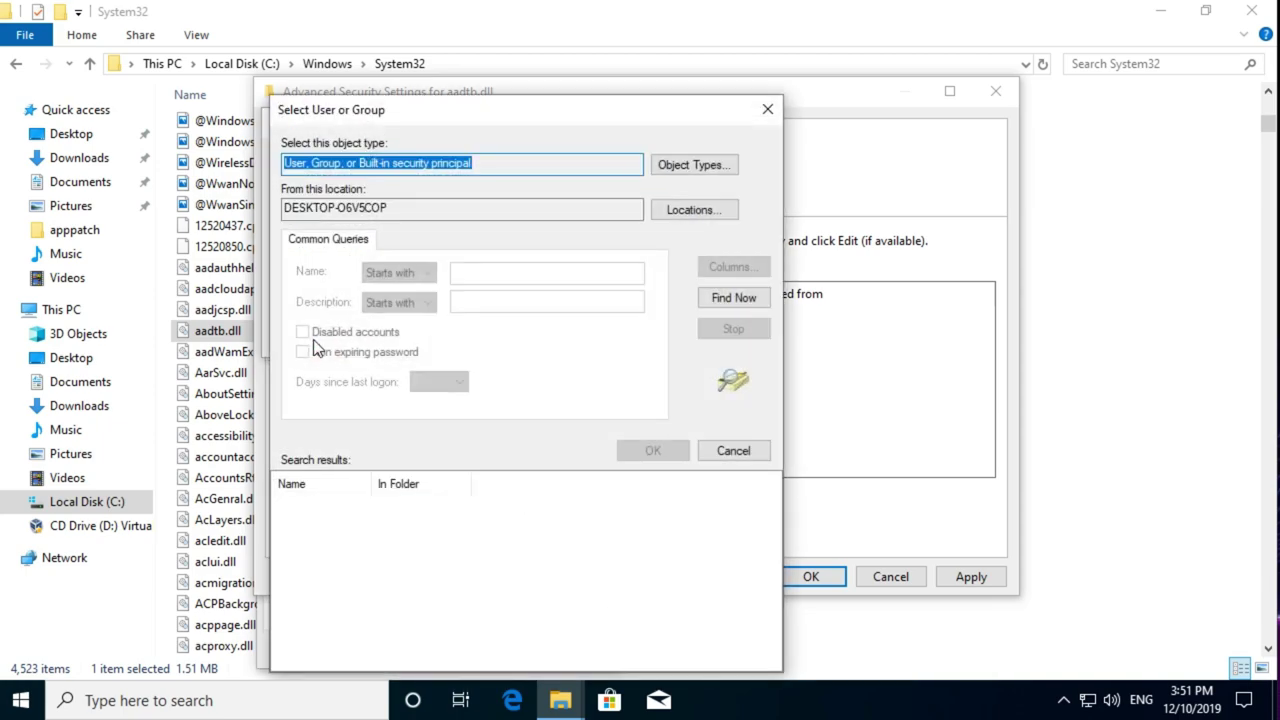
{"action": "left_click", "coordinate": [728, 298]}
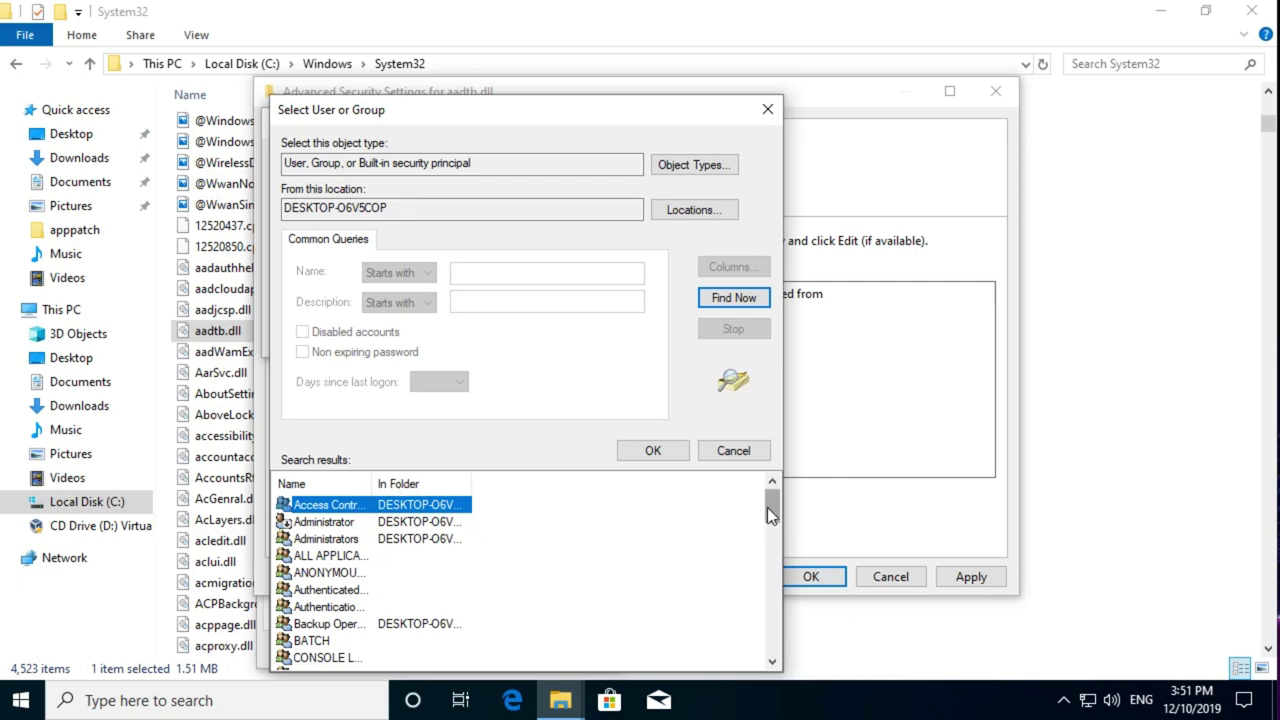
{"action": "left_click_drag", "start_coordinate": [772, 514], "coordinate": [772, 596]}
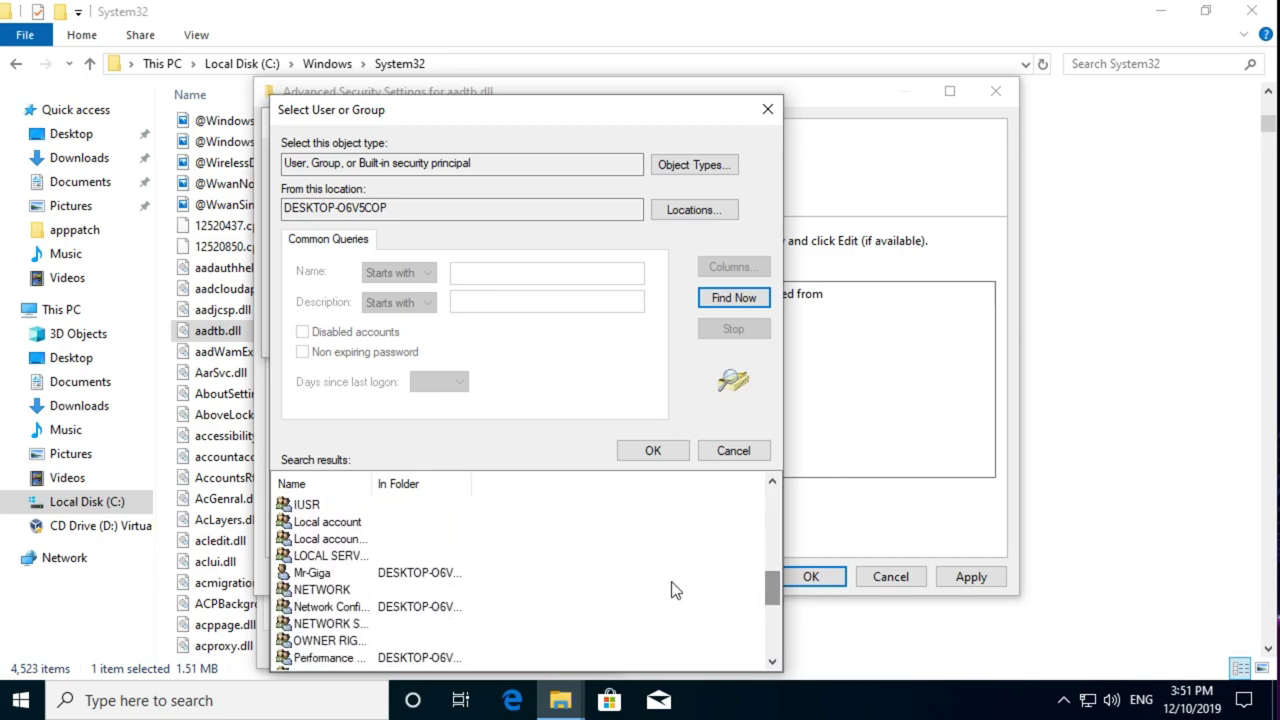
{"action": "left_click", "coordinate": [318, 578]}
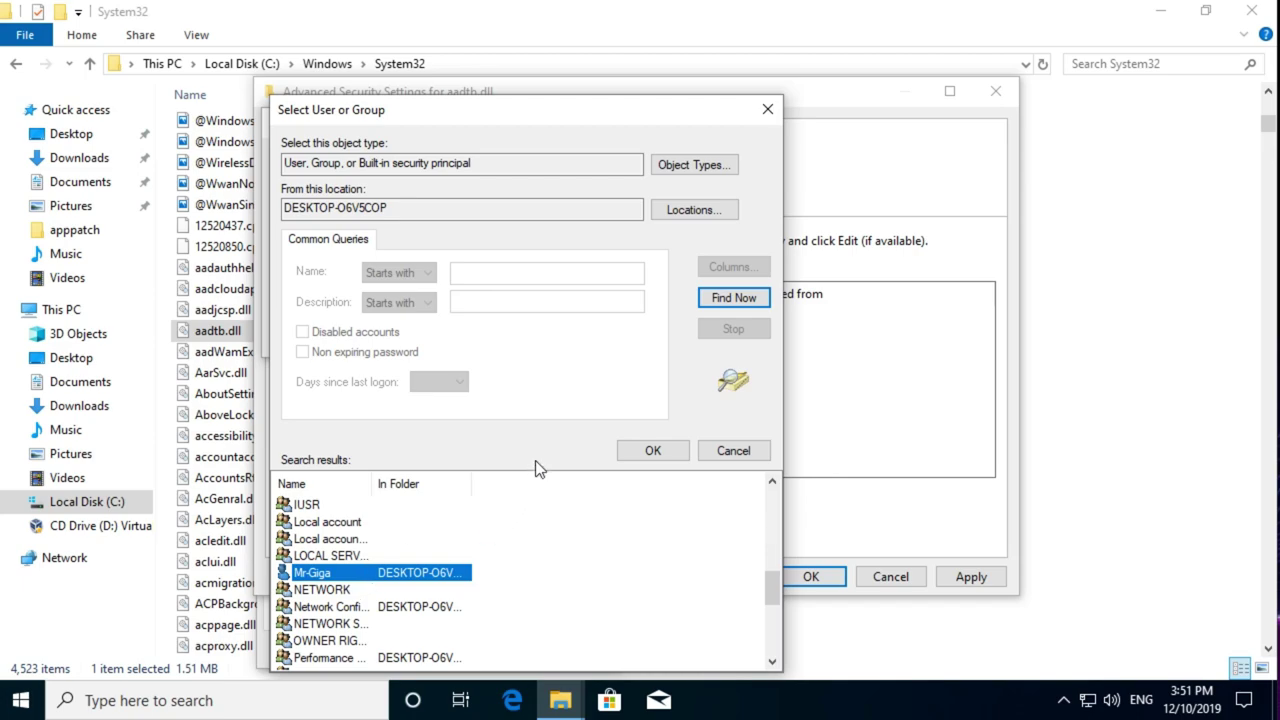
{"action": "left_click", "coordinate": [652, 450]}
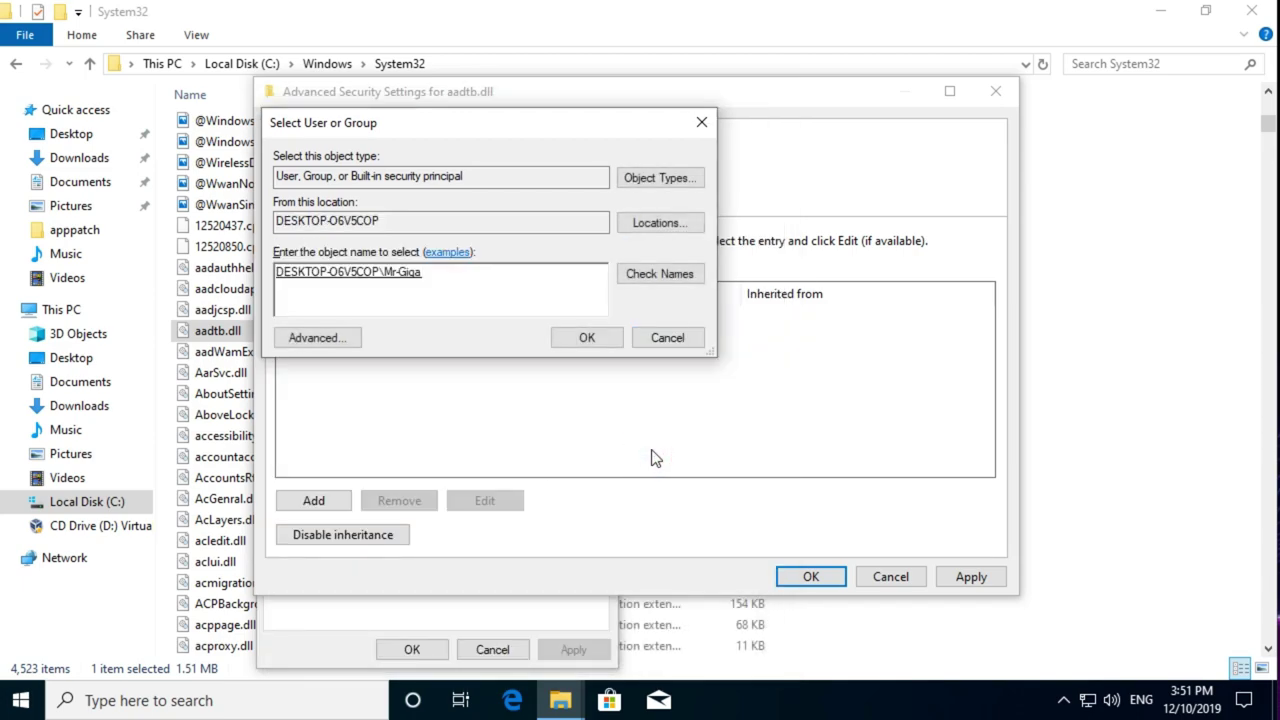
{"action": "left_click", "coordinate": [584, 339]}
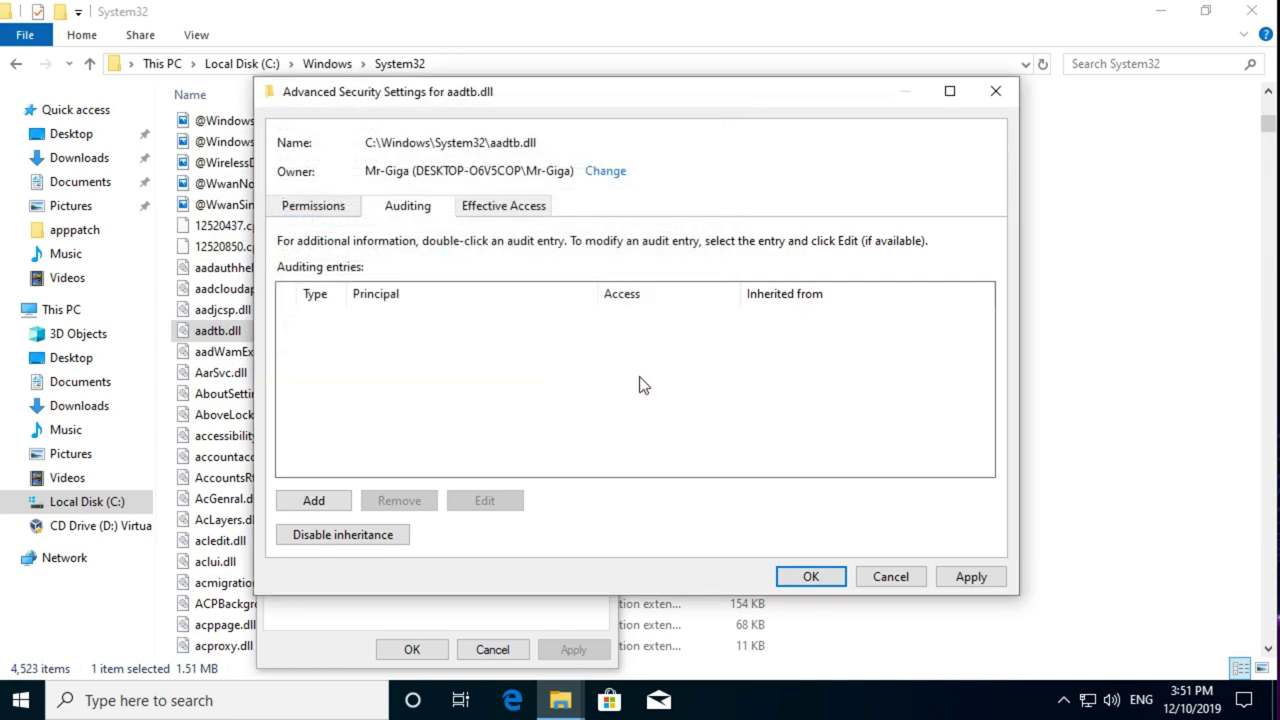
{"action": "left_click", "coordinate": [973, 579]}
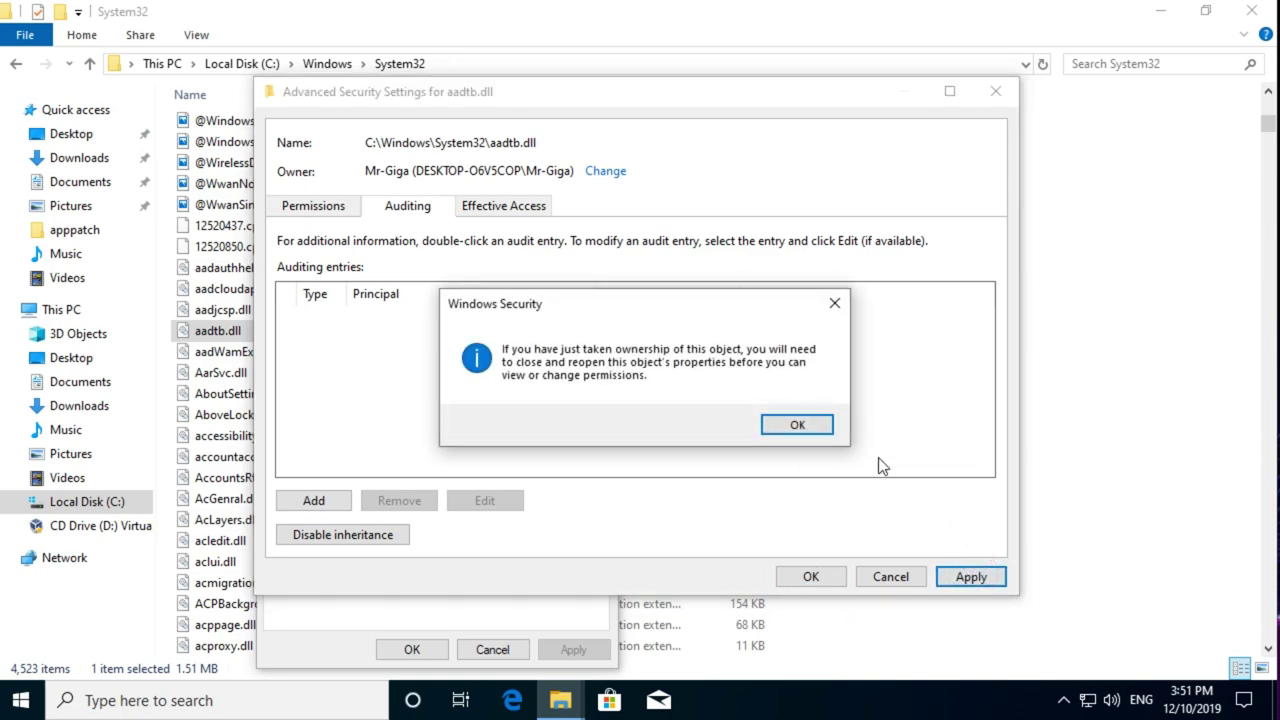
{"action": "left_click", "coordinate": [797, 425]}
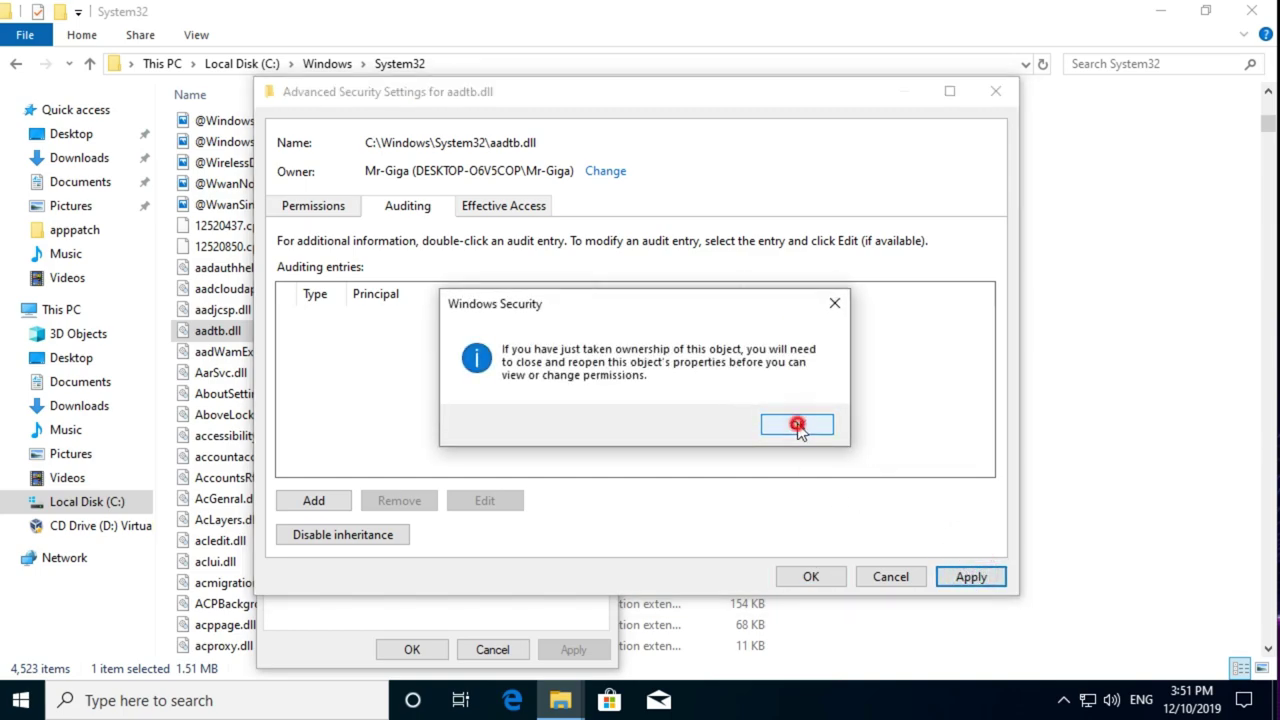
{"action": "left_click", "coordinate": [811, 578]}
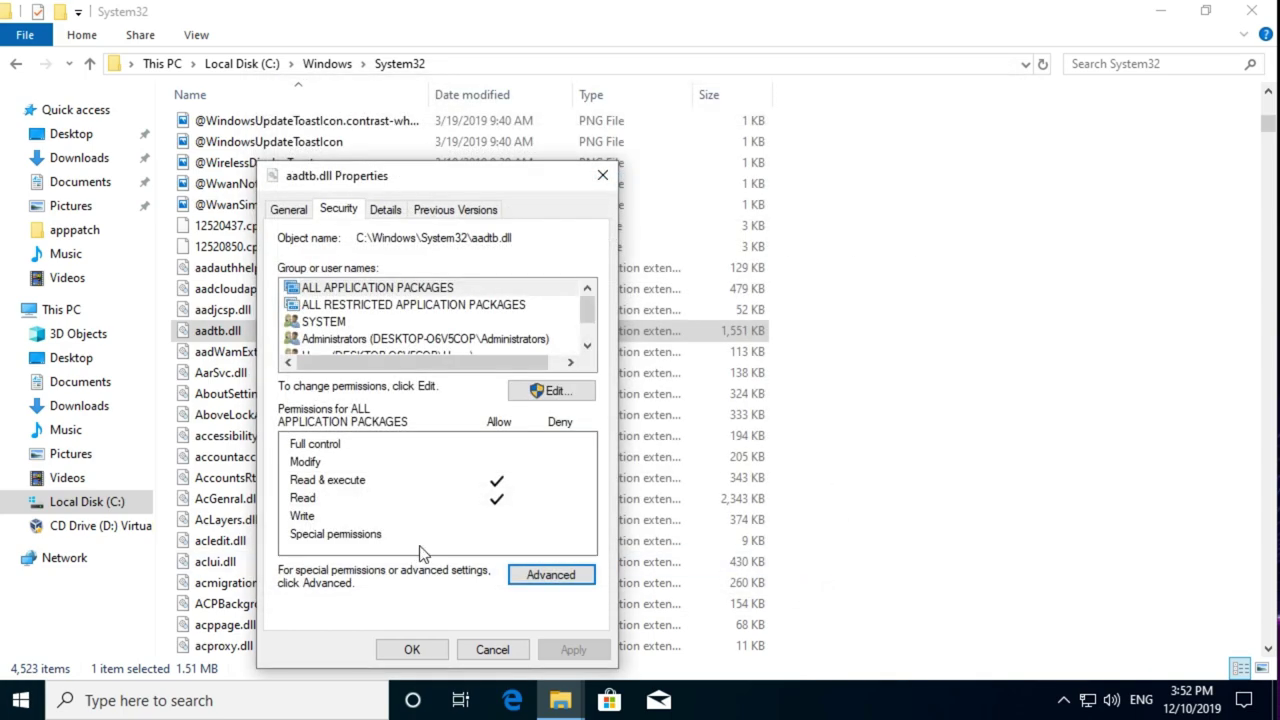
Allow full control of aadtb.dll for ALL APPLICATION PACKAGES and ALL RESTRICTED APPLICATION PACKAGES, and approve the permission change
{"action": "left_click", "coordinate": [558, 394]}
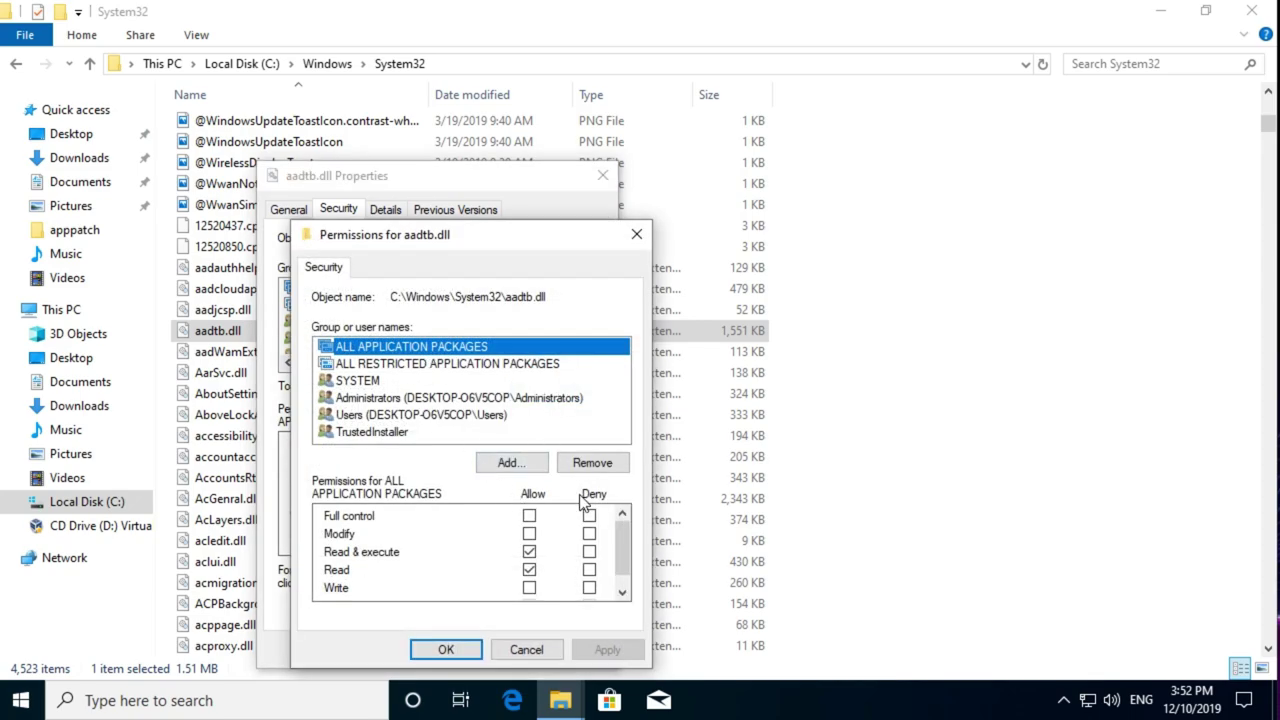
{"action": "left_click", "coordinate": [530, 516]}
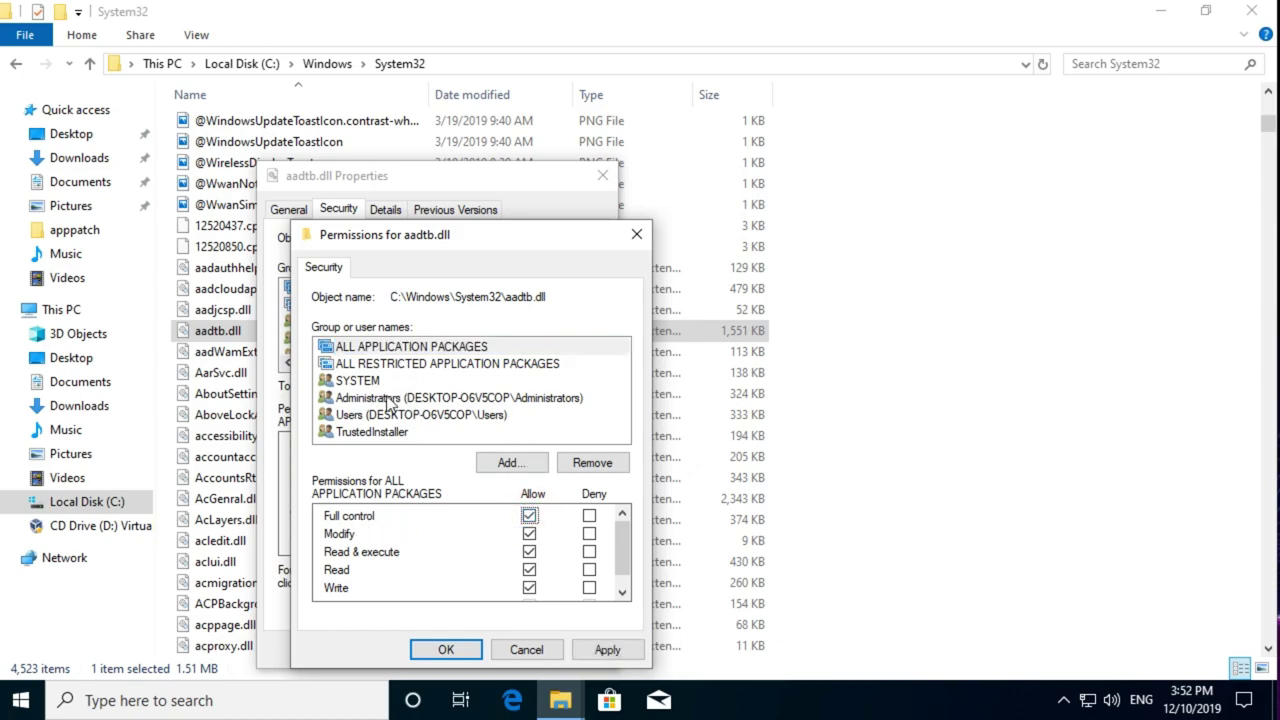
{"action": "left_click", "coordinate": [460, 366]}
{"action": "left_click", "coordinate": [529, 516]}
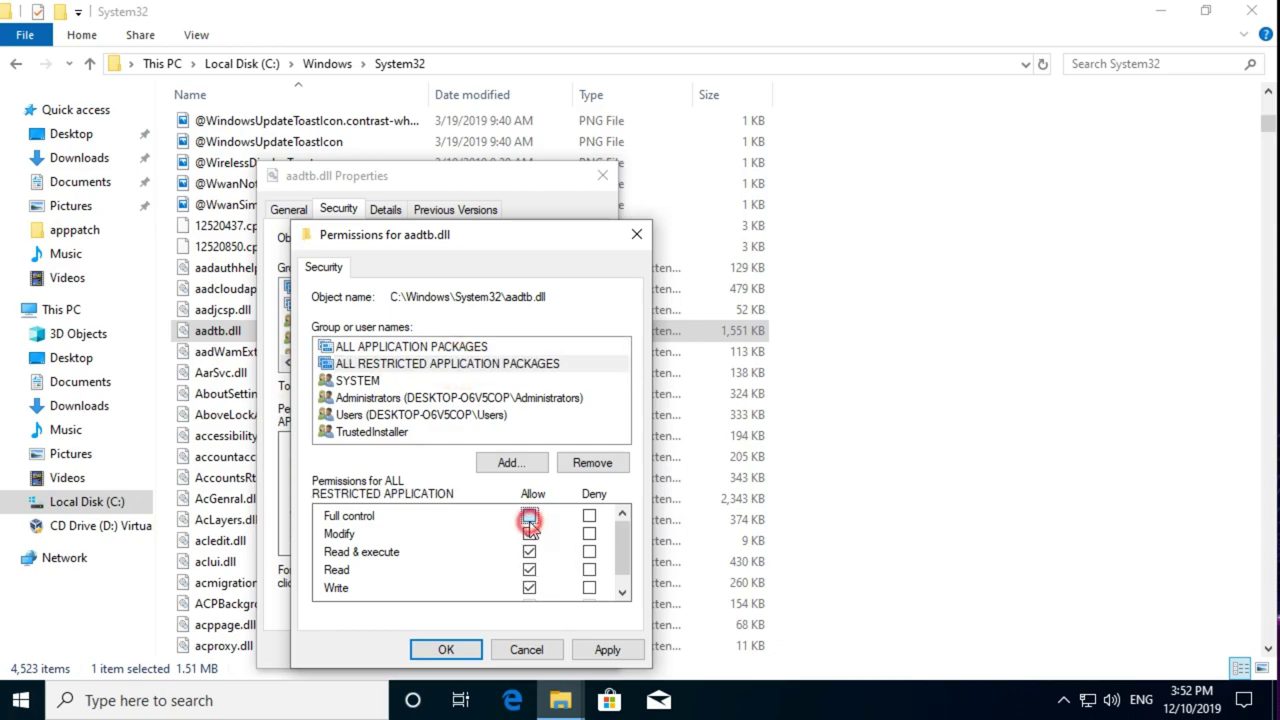
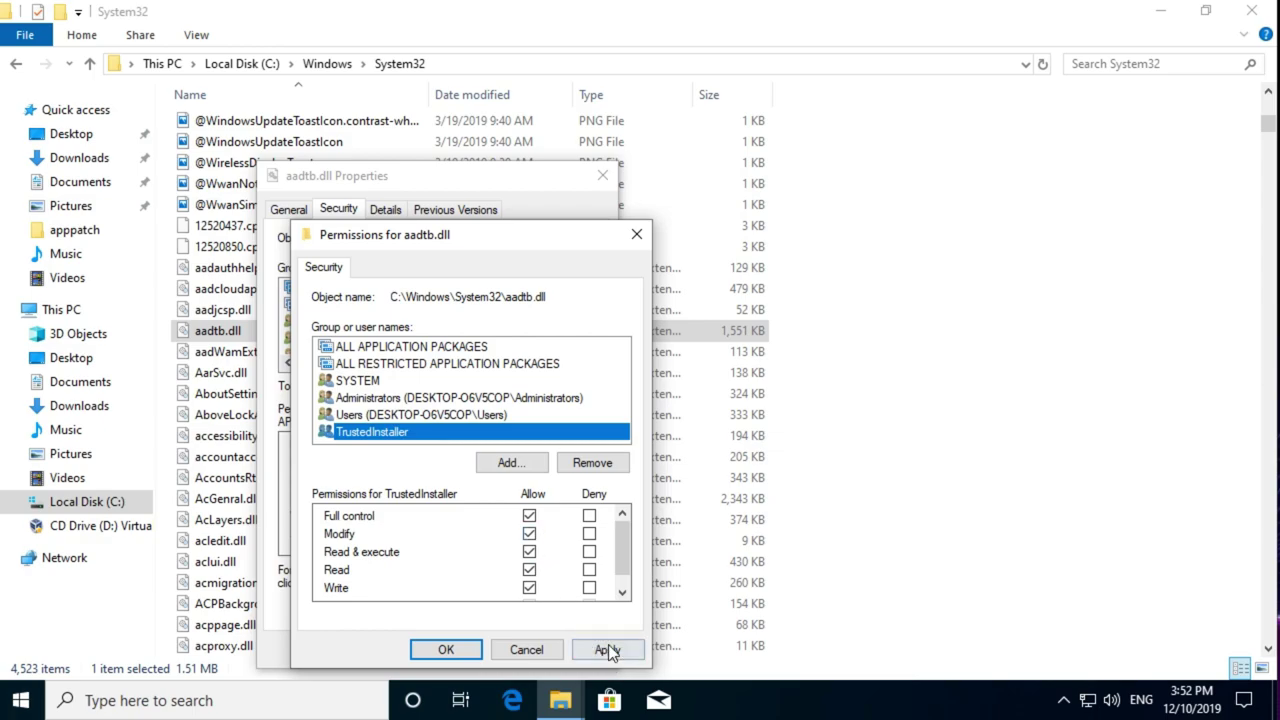
{"action": "left_click", "coordinate": [612, 651]}
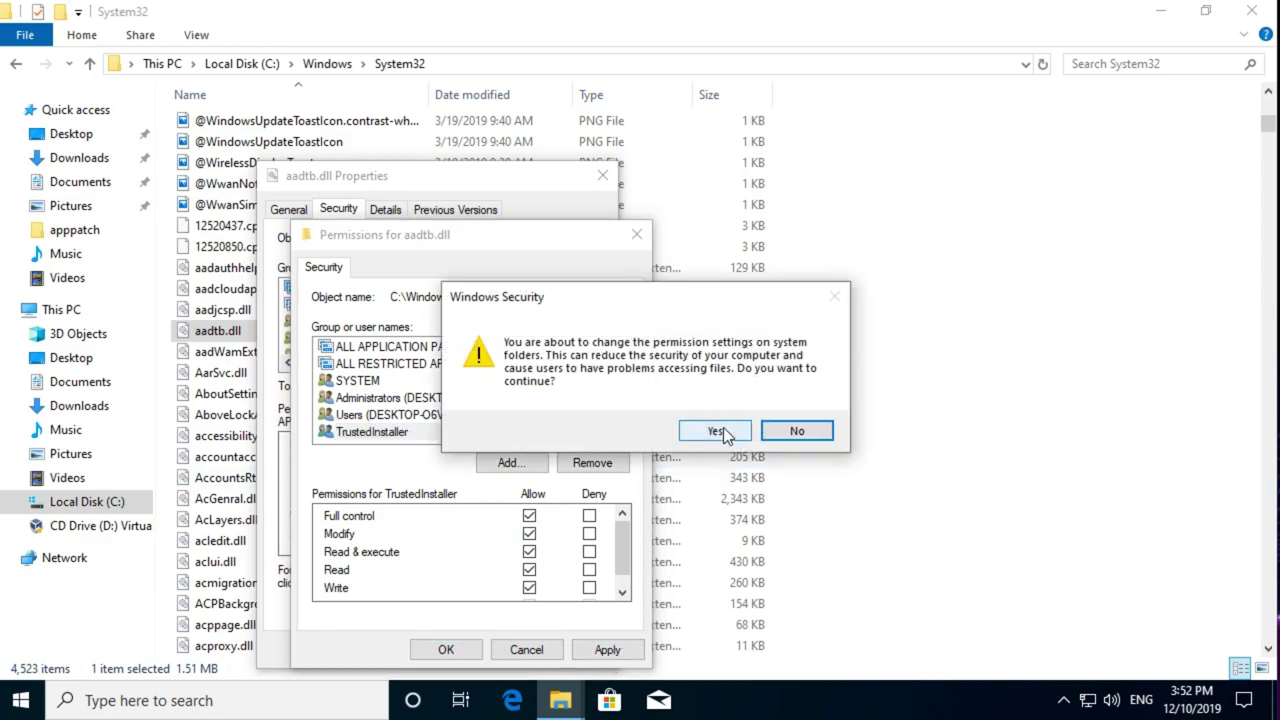
{"action": "left_click", "coordinate": [716, 431]}
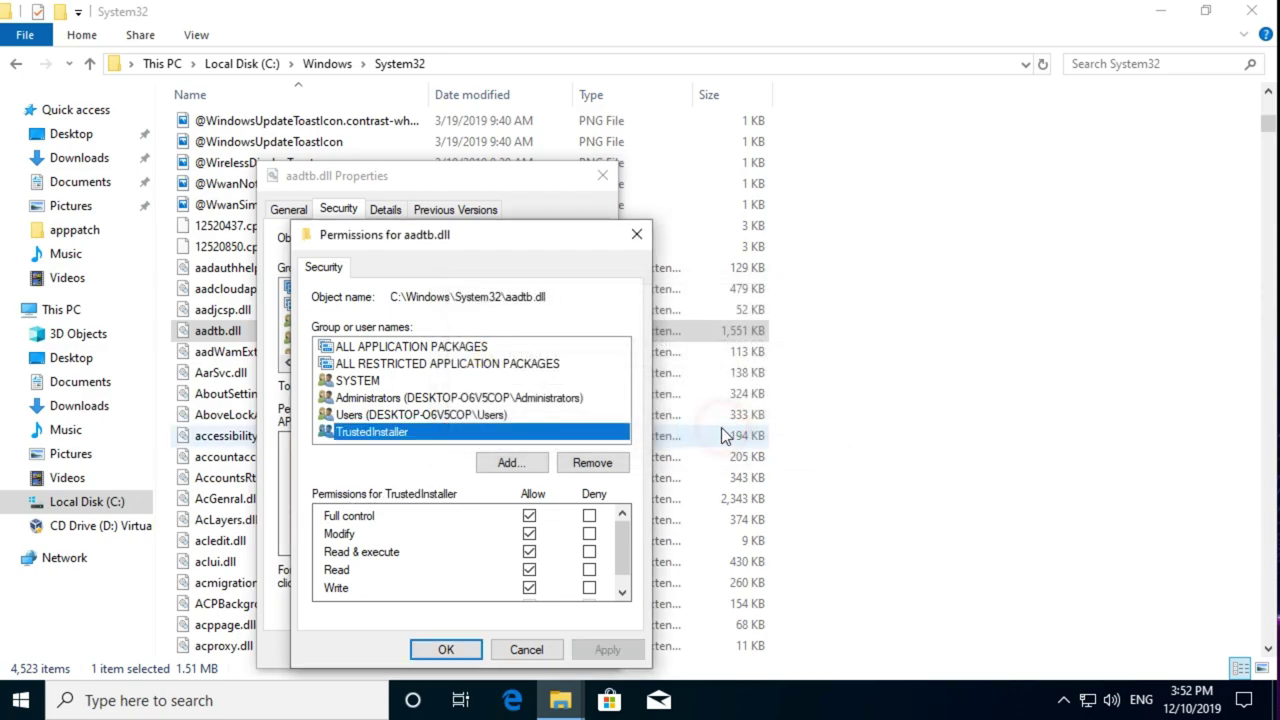
{"action": "left_click", "coordinate": [447, 650]}
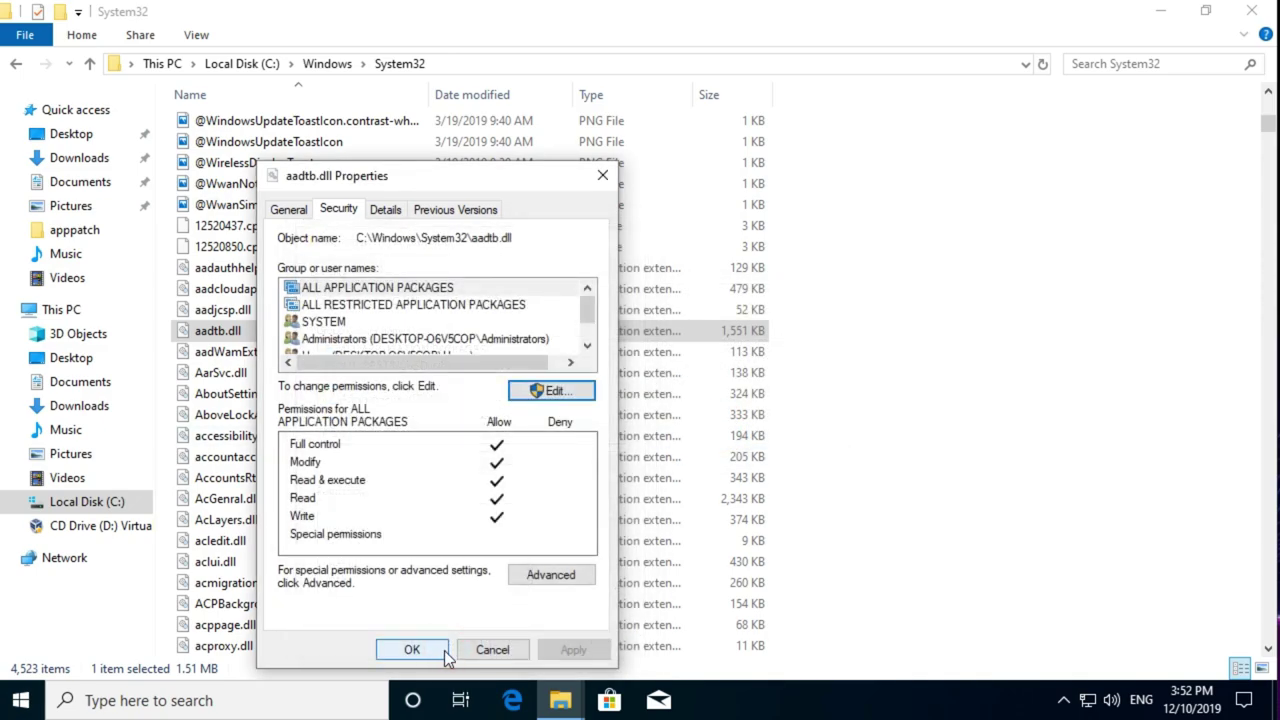
{"action": "left_click", "coordinate": [412, 650]}
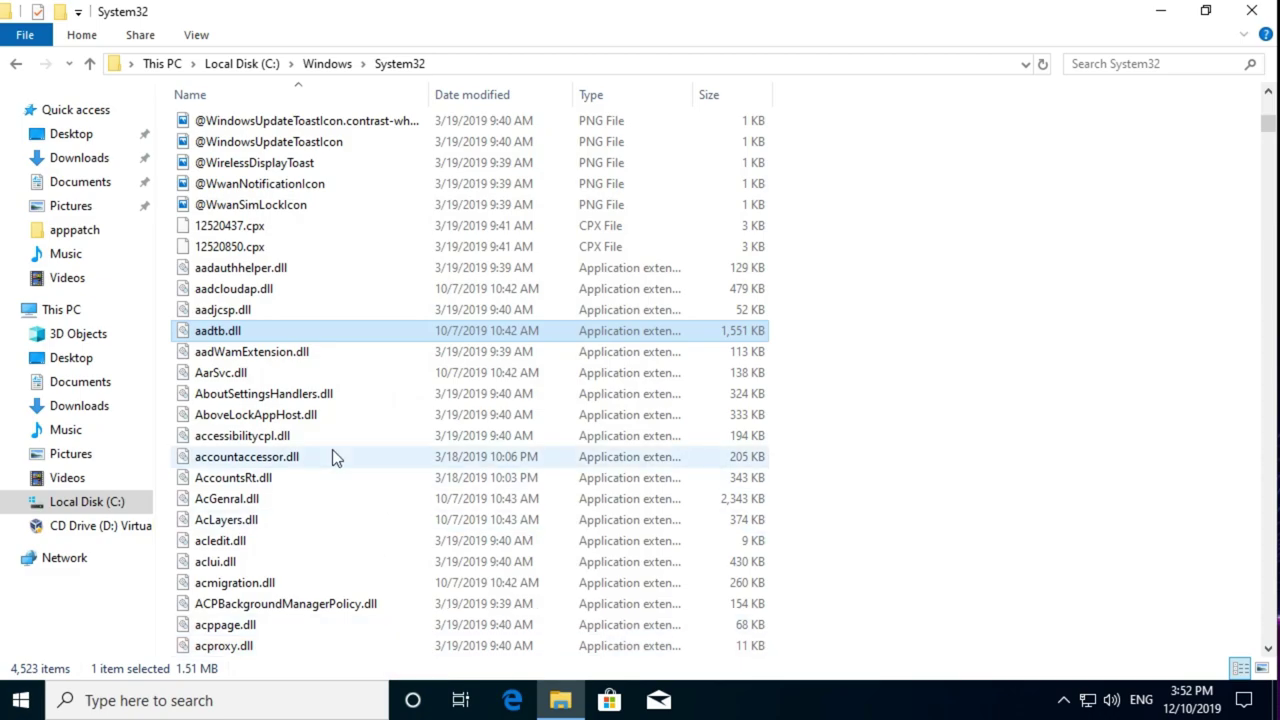
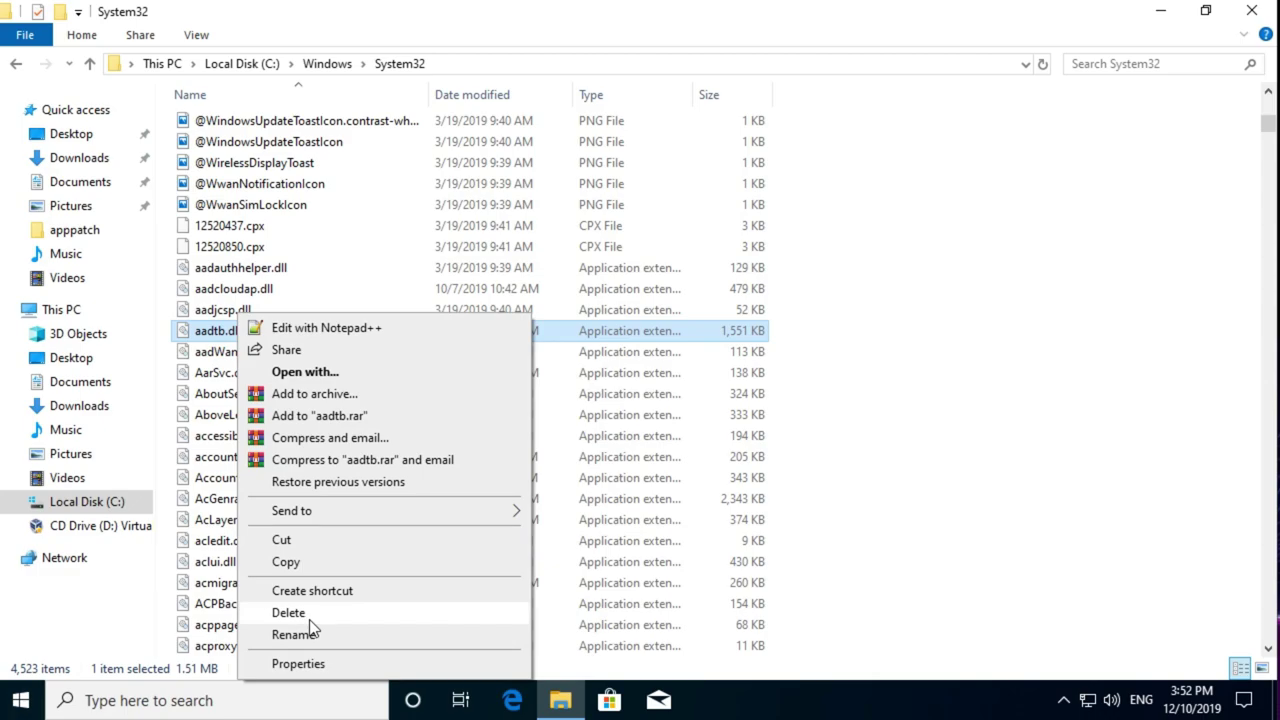
Delete aadtb.dll from the System32 folder and close the folder window
{"action": "left_click", "coordinate": [310, 620]}
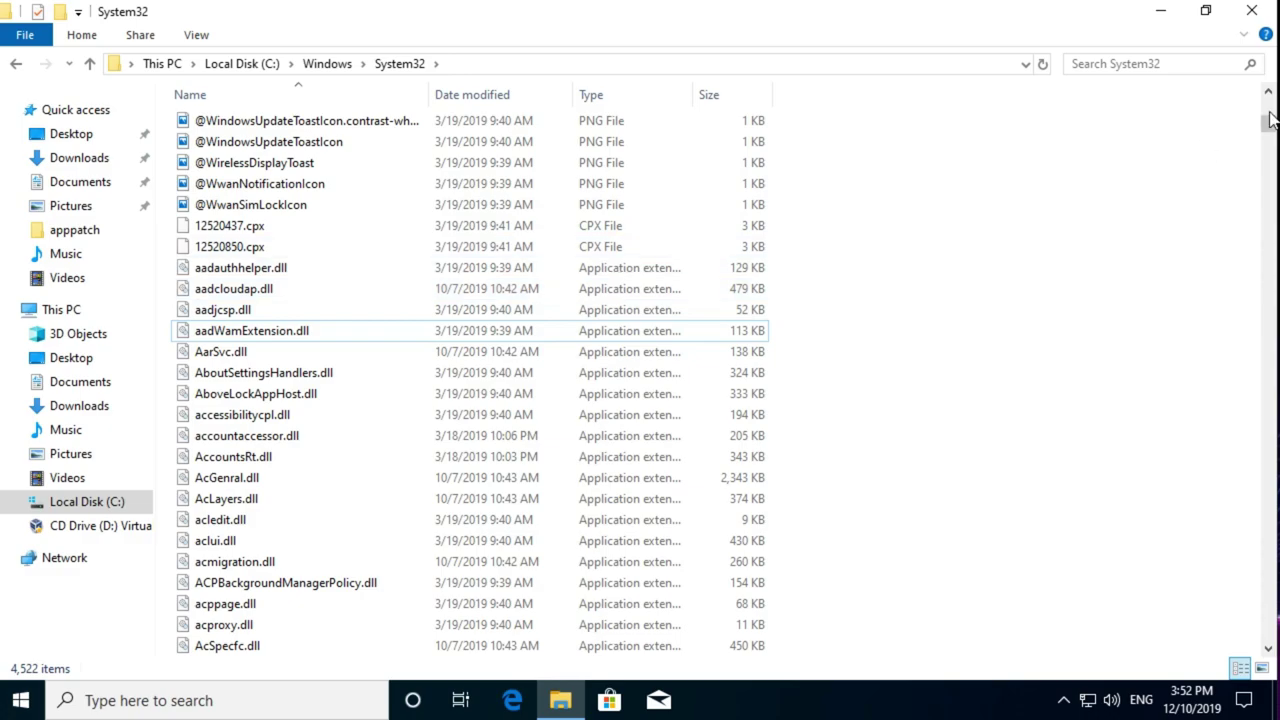
{"action": "left_click", "coordinate": [1252, 12]}
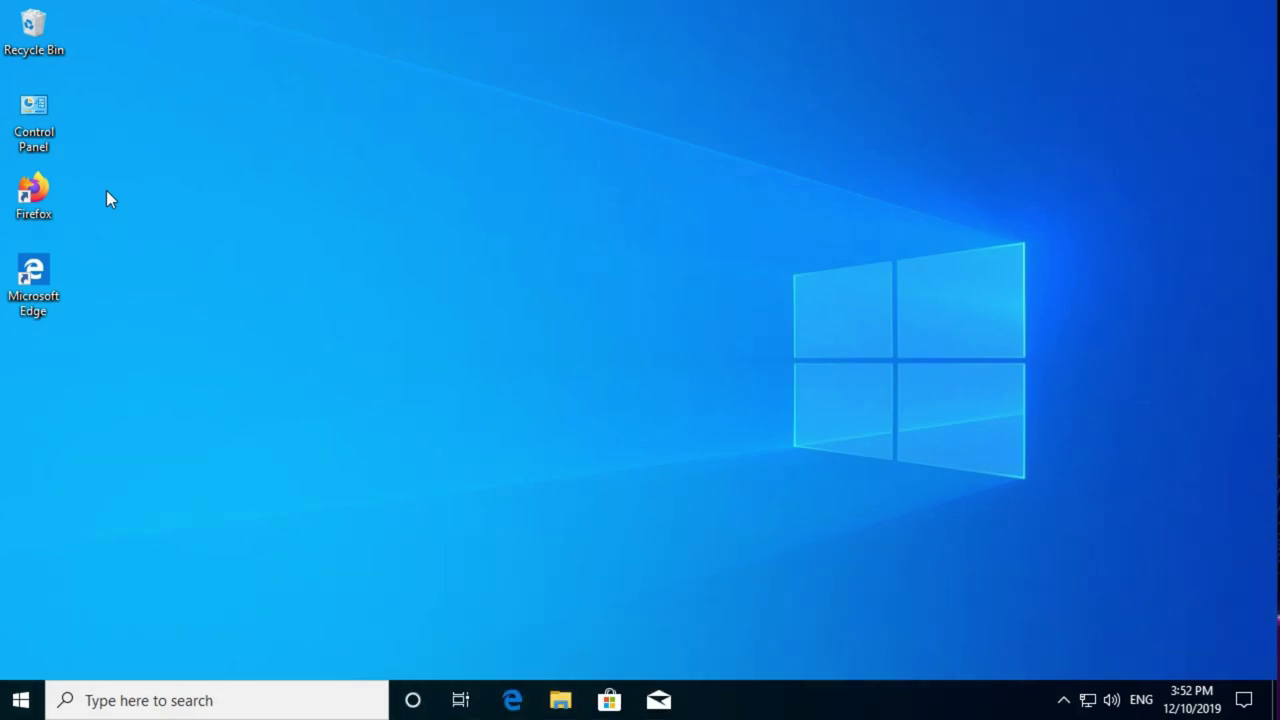
{"action": "double_click", "coordinate": [50, 194]}
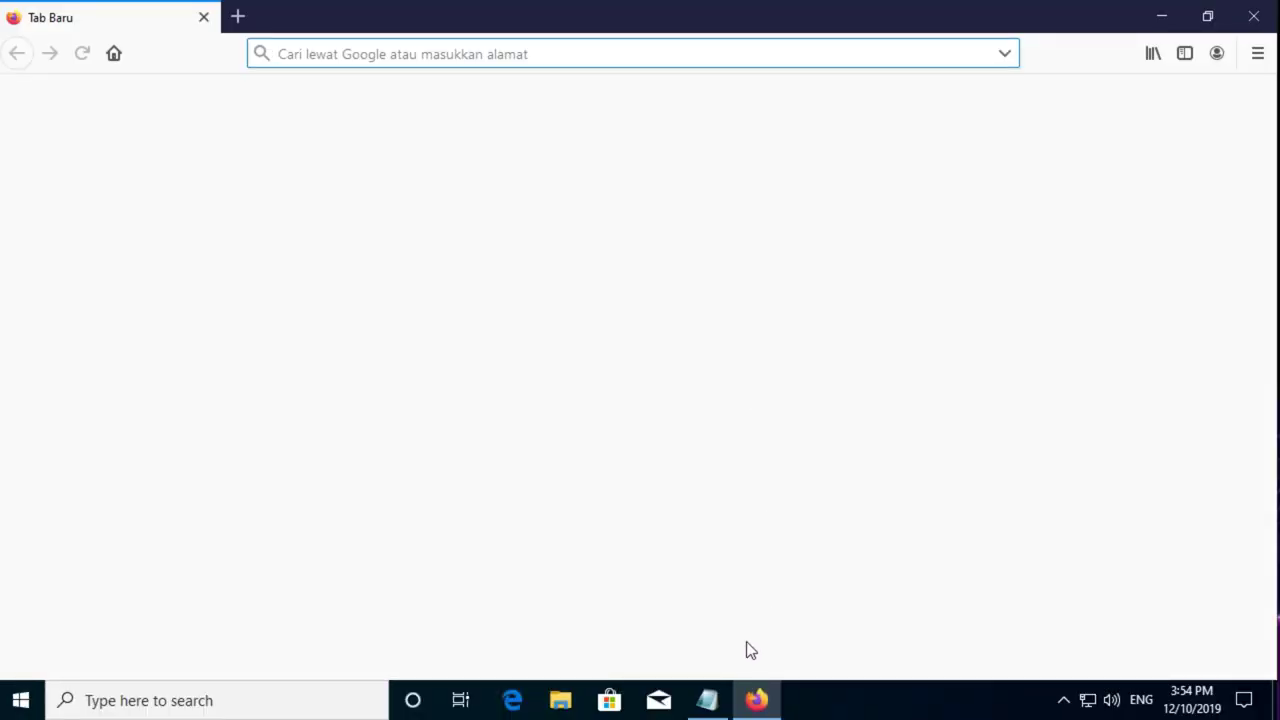
{"action": "left_click", "coordinate": [707, 700]}
{"action": "left_click_drag", "start_coordinate": [366, 191], "coordinate": [139, 190]}
{"action": "key", "text": "ctrl+c"}
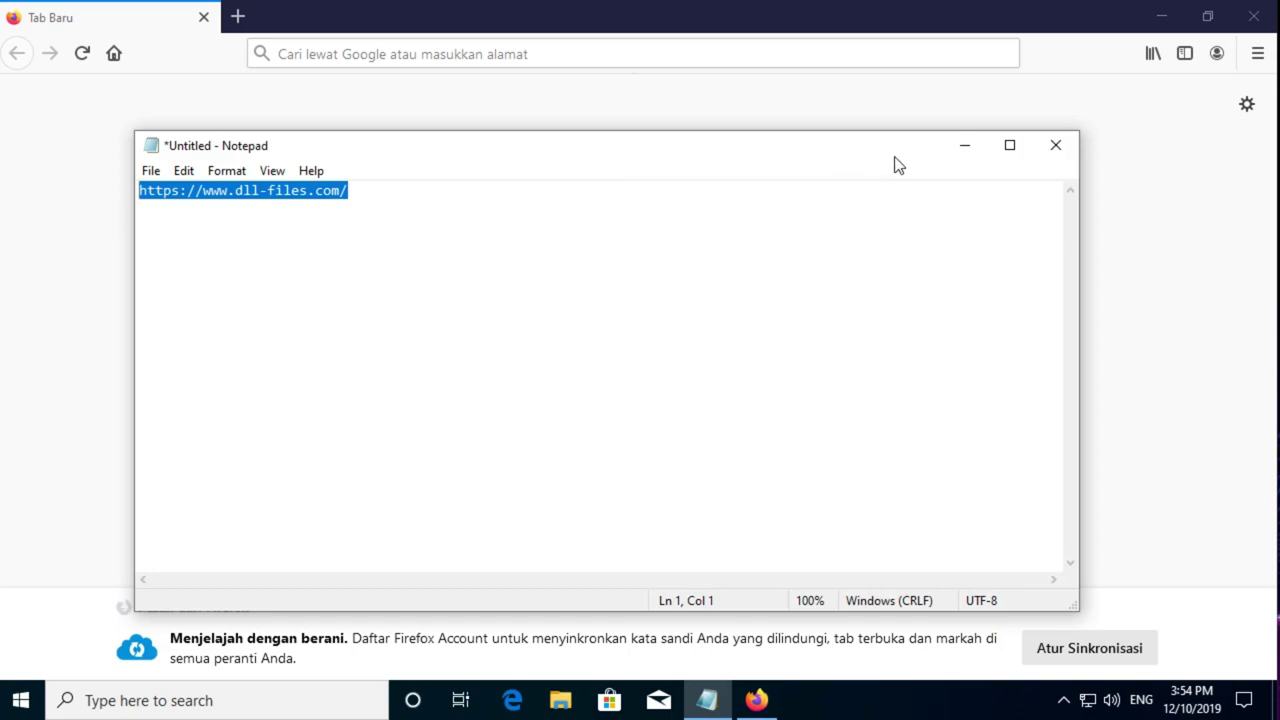
{"action": "left_click", "coordinate": [965, 146]}
{"action": "key", "text": "ctrl+v"}
{"action": "key", "text": "Return"}
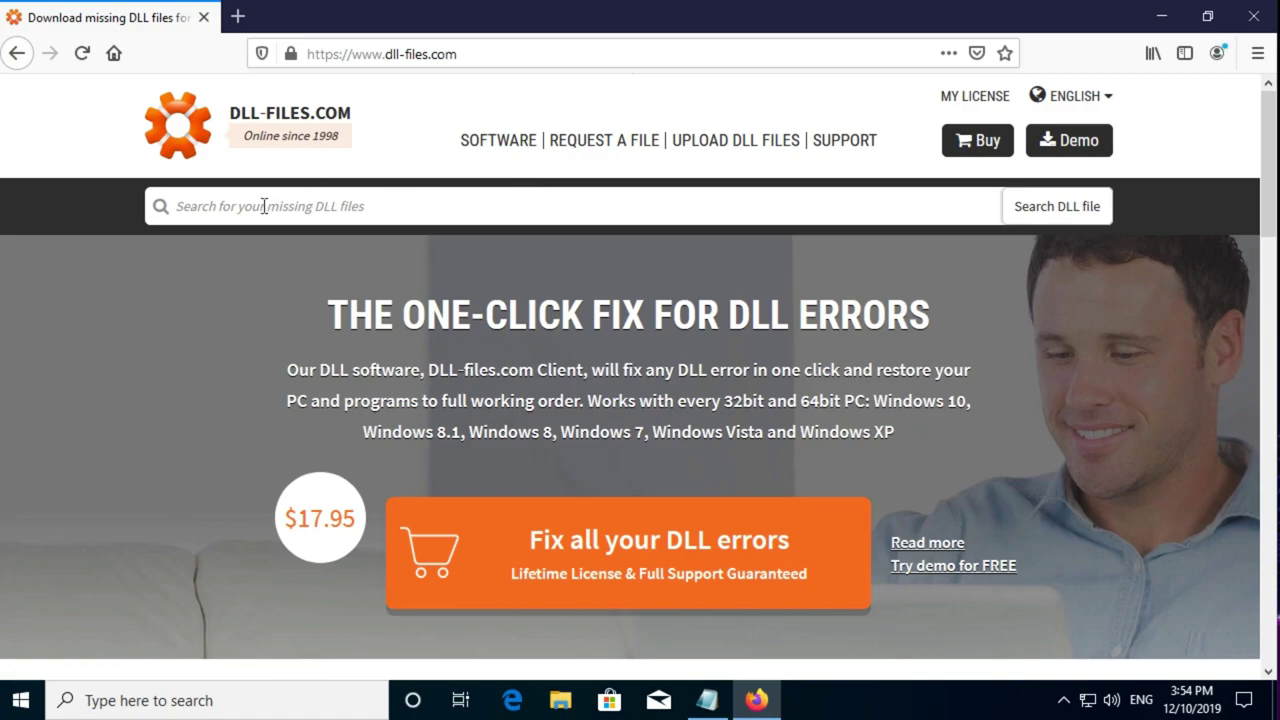
Search the DLL-files.com site for acspecfc.dll
{"action": "left_click", "coordinate": [349, 207]}
{"action": "type", "text": "a"}
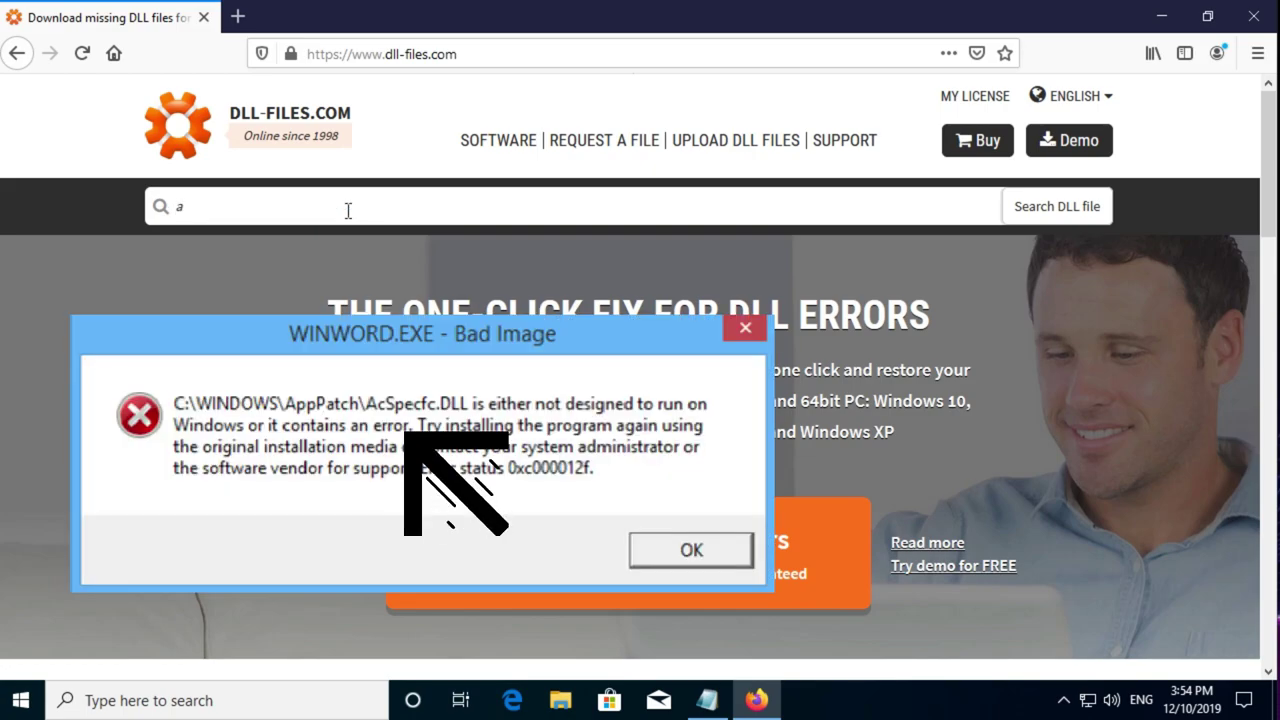
{"action": "type", "text": "cspecfc.dll"}
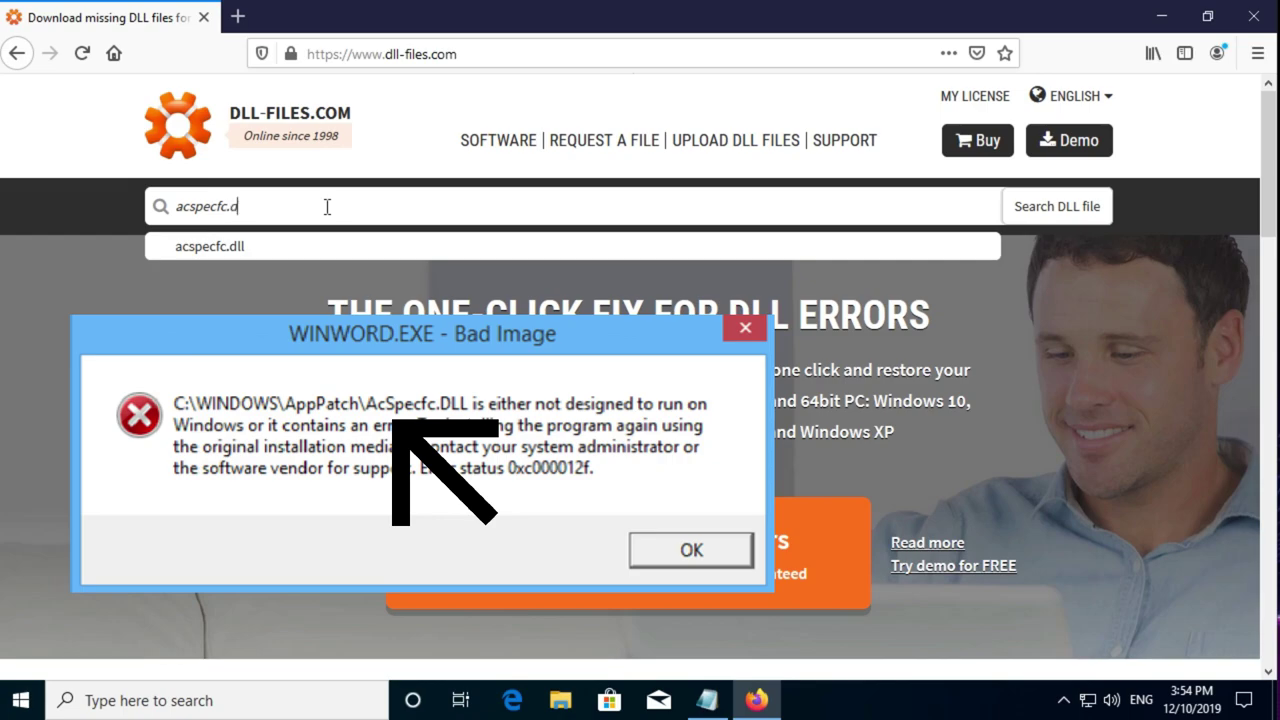
{"action": "left_click", "coordinate": [1066, 214]}
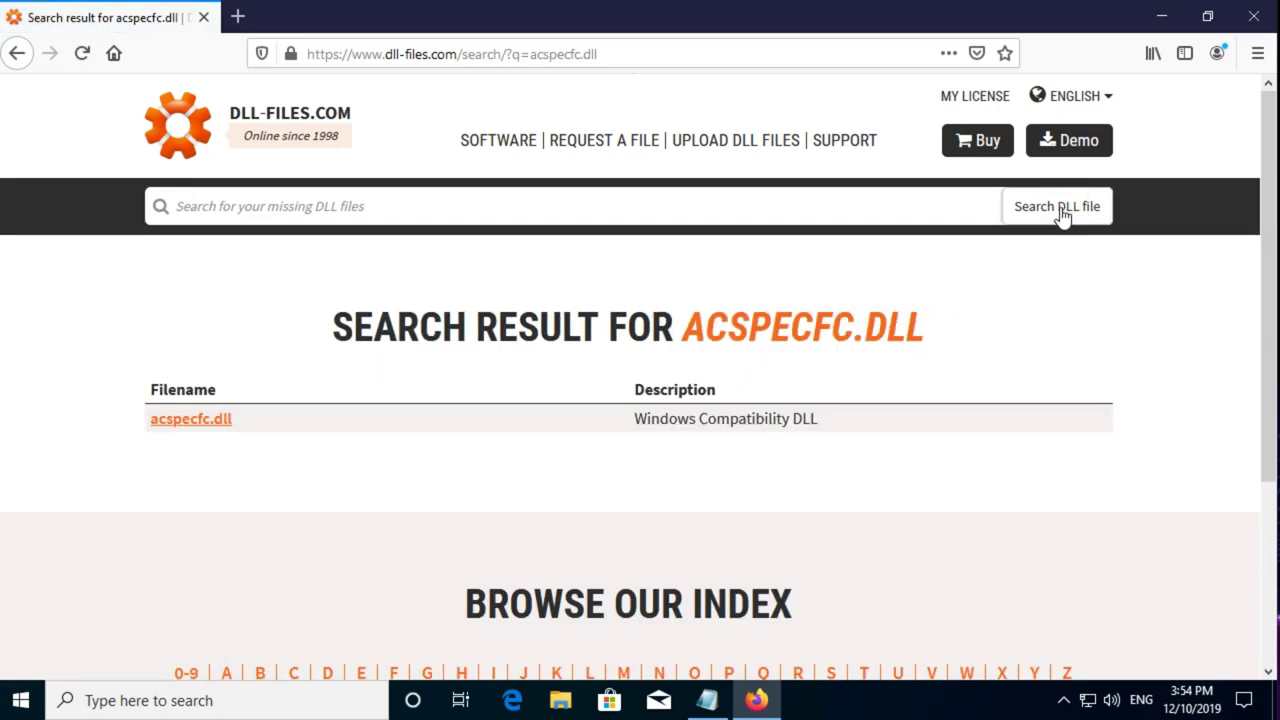
Open the download page for acspecfc.dll from the search results
{"action": "scroll", "coordinate": [462, 418], "scroll_direction": "down", "scroll_amount": 2}
{"action": "scroll", "coordinate": [448, 410], "scroll_direction": "up", "scroll_amount": 2}
{"action": "left_click", "coordinate": [190, 421]}
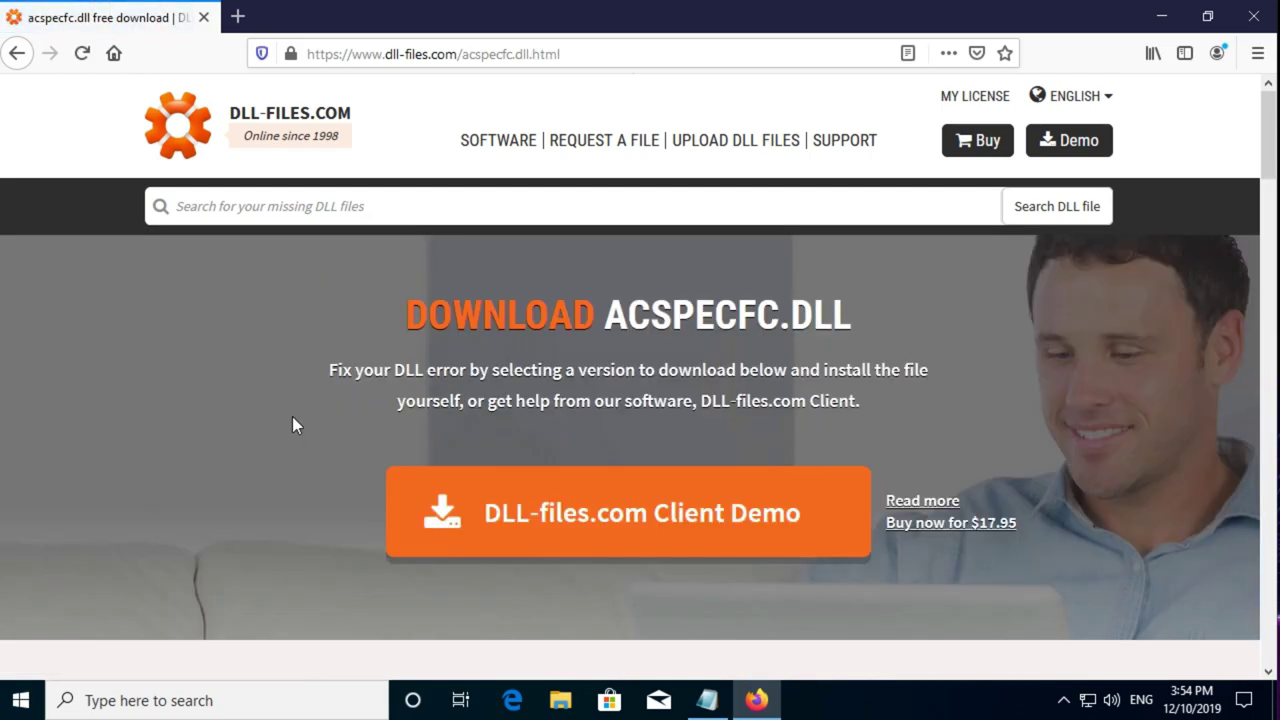
Download the 32-bit version 10.0.17763.1 of acspecfc.dll and save its ZIP archive to the computer
{"action": "scroll", "coordinate": [294, 423], "scroll_direction": "down", "scroll_amount": 5}
{"action": "scroll", "coordinate": [510, 630], "scroll_direction": "down", "scroll_amount": 2}
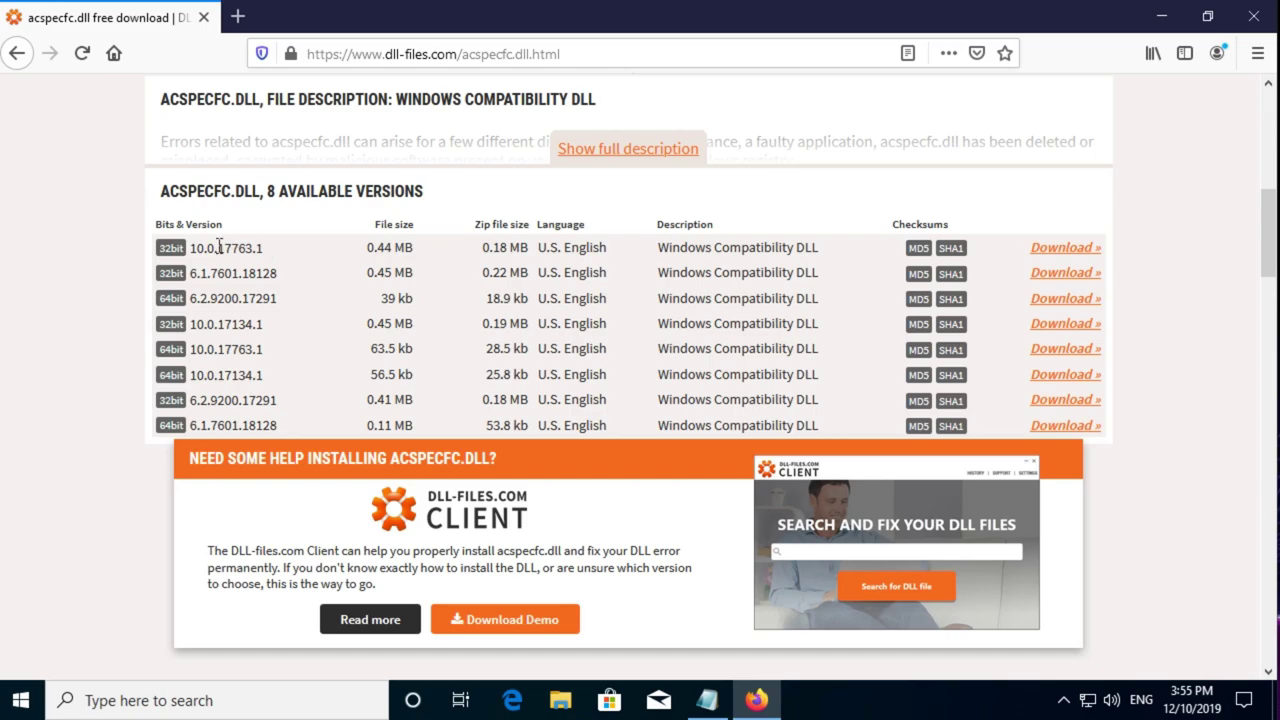
{"action": "double_click", "coordinate": [162, 250]}
{"action": "left_click", "coordinate": [218, 249]}
{"action": "left_click", "coordinate": [1068, 250]}
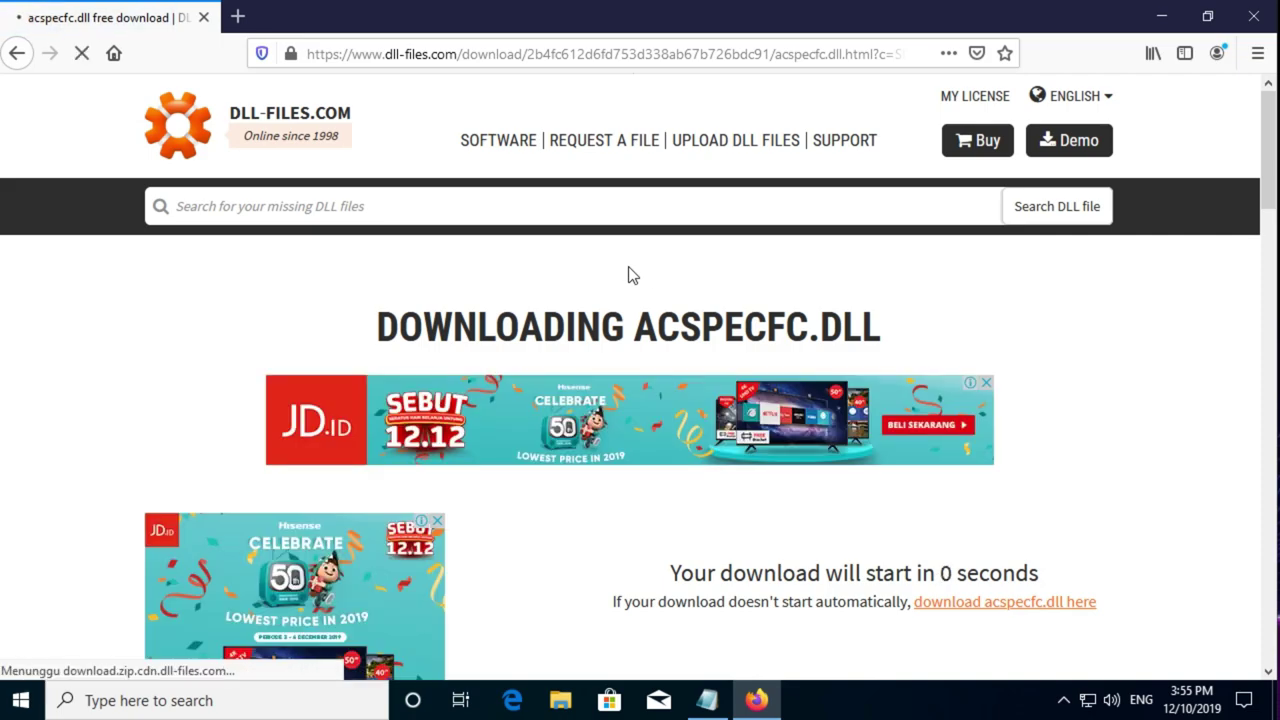
{"action": "left_click", "coordinate": [499, 377]}
{"action": "left_click", "coordinate": [716, 457]}
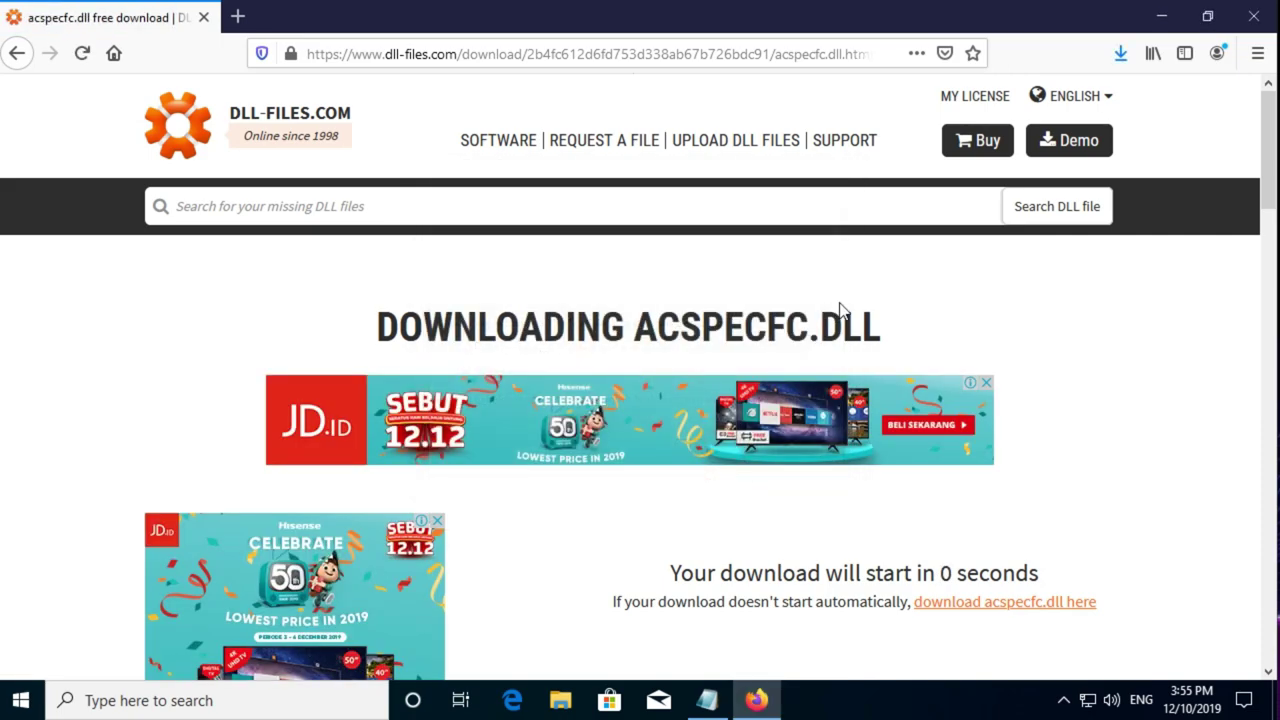
Open the downloaded acspecfc archive's location and extract its contents directly into the Downloads folder
{"action": "left_click", "coordinate": [1122, 55]}
{"action": "left_click", "coordinate": [1106, 103]}
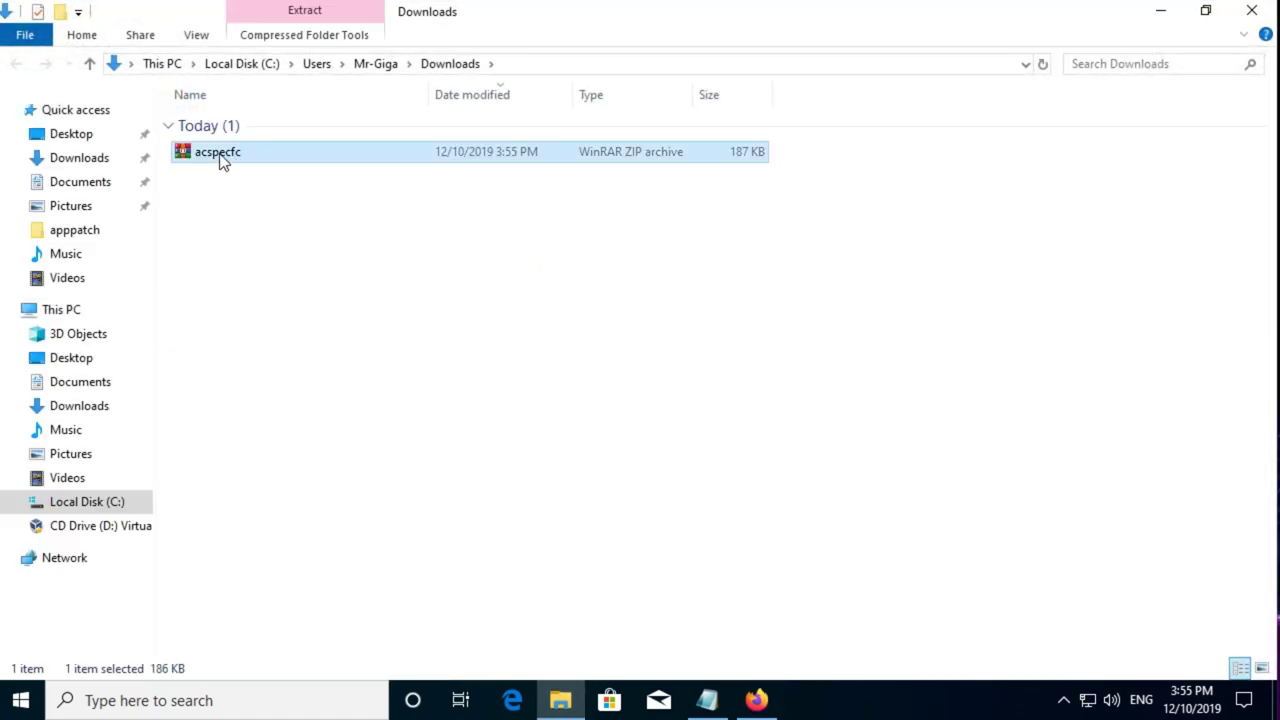
{"action": "right_click", "coordinate": [224, 162]}
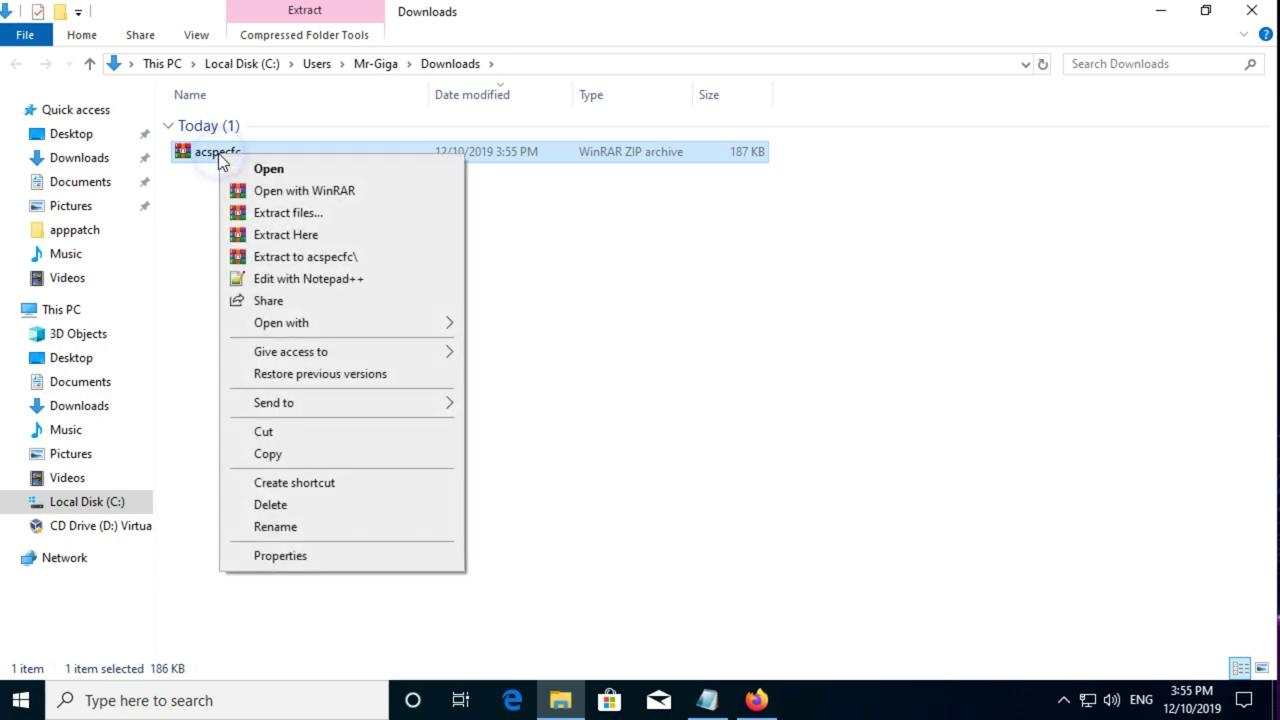
{"action": "left_click", "coordinate": [303, 238]}
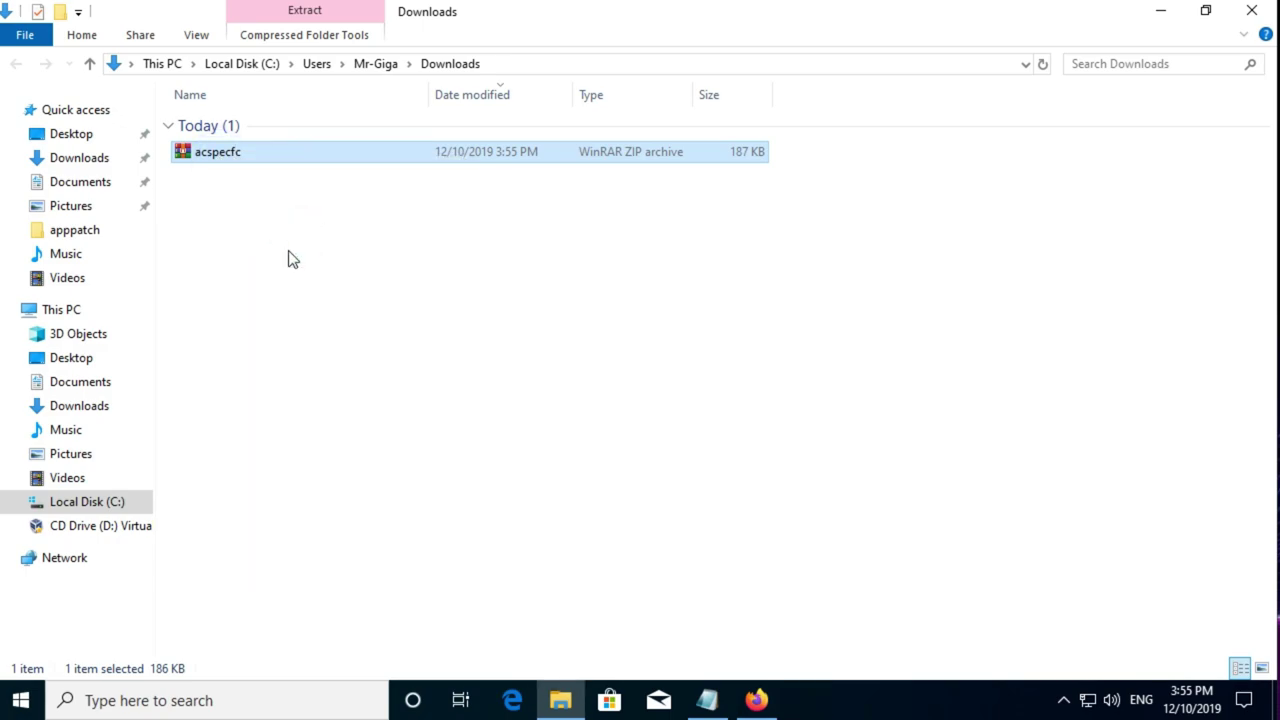
{"action": "left_click", "coordinate": [259, 321]}
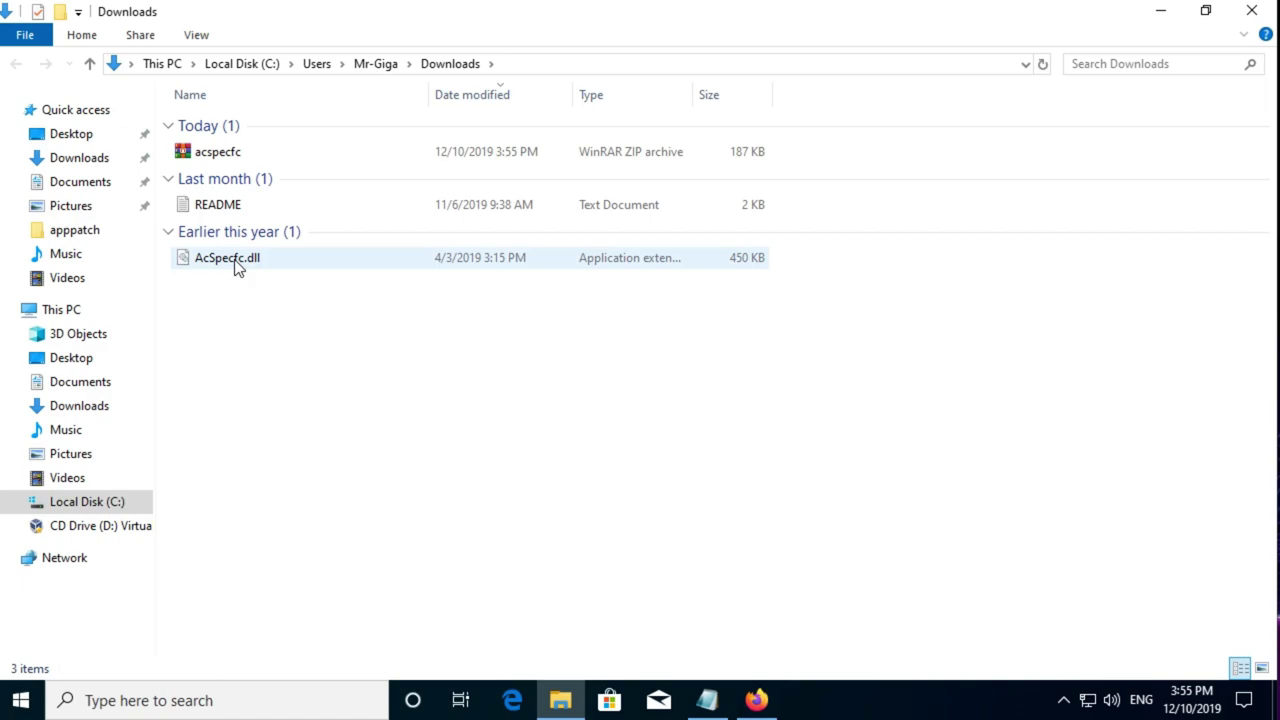
Copy the extracted AcSpecfc.dll and go to the C:\Windows\apppatch folder
{"action": "left_click", "coordinate": [237, 265]}
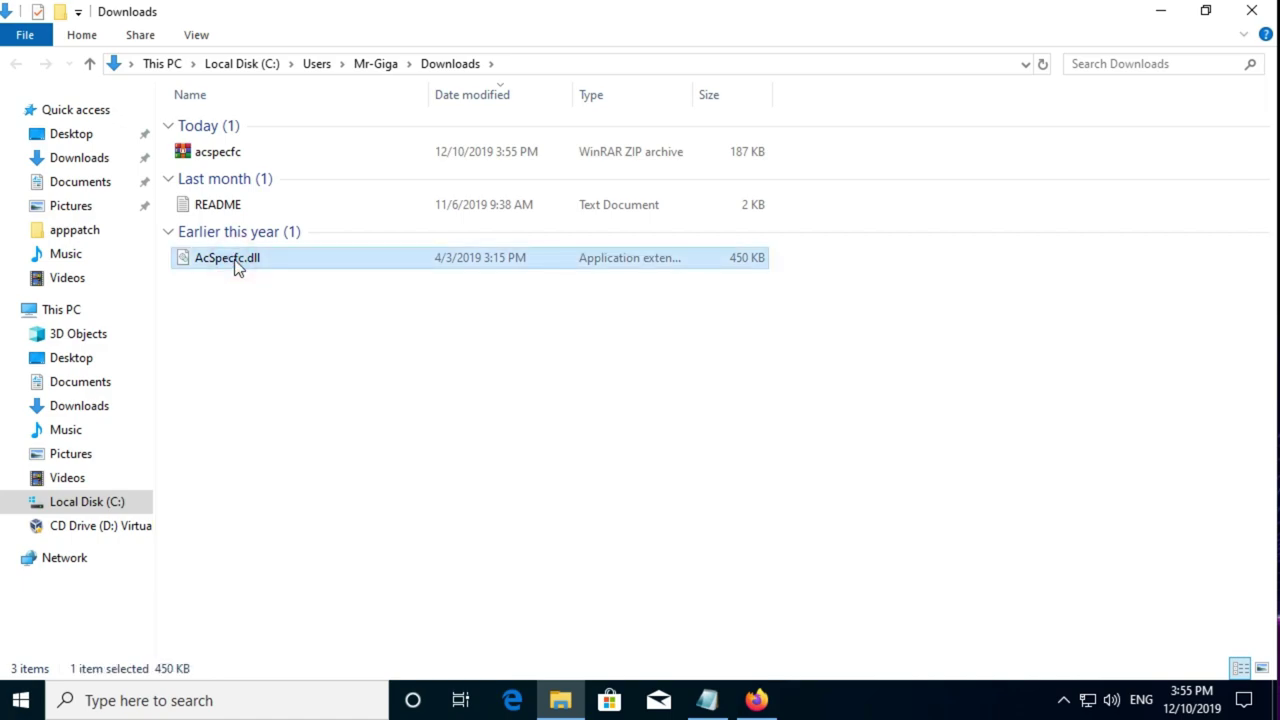
{"action": "right_click", "coordinate": [237, 265]}
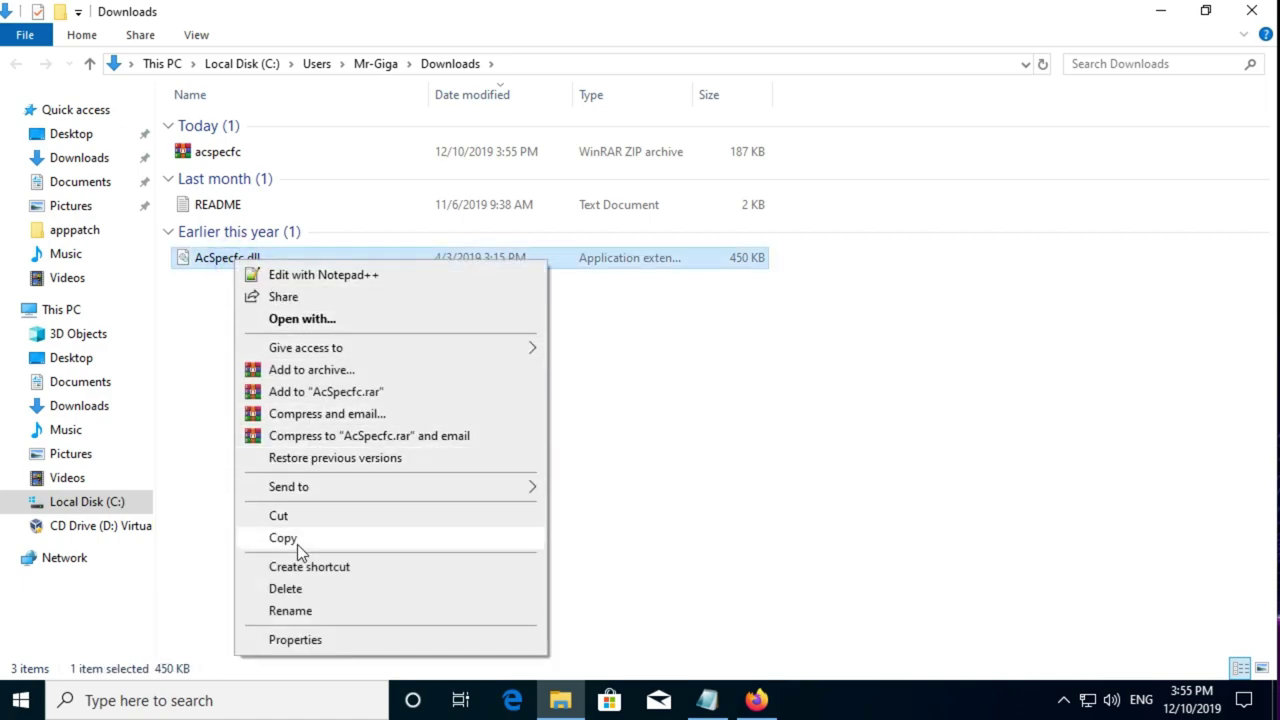
{"action": "left_click", "coordinate": [300, 538]}
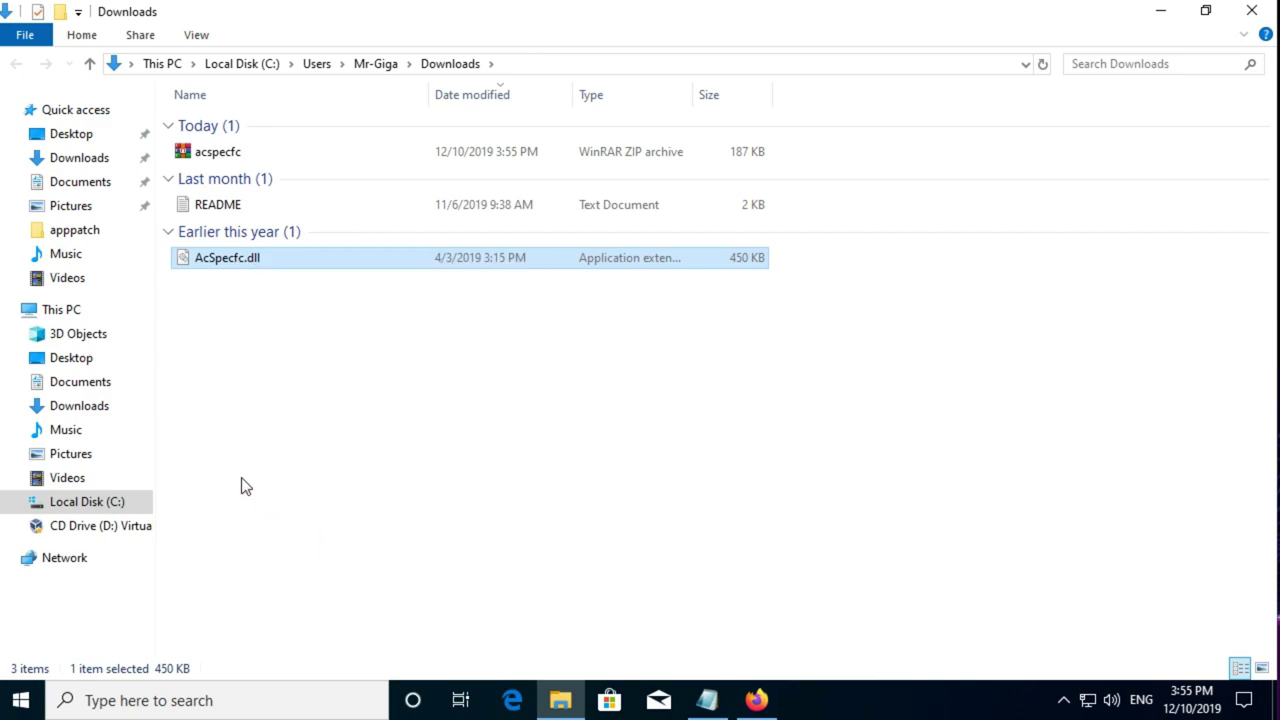
{"action": "left_click", "coordinate": [79, 502]}
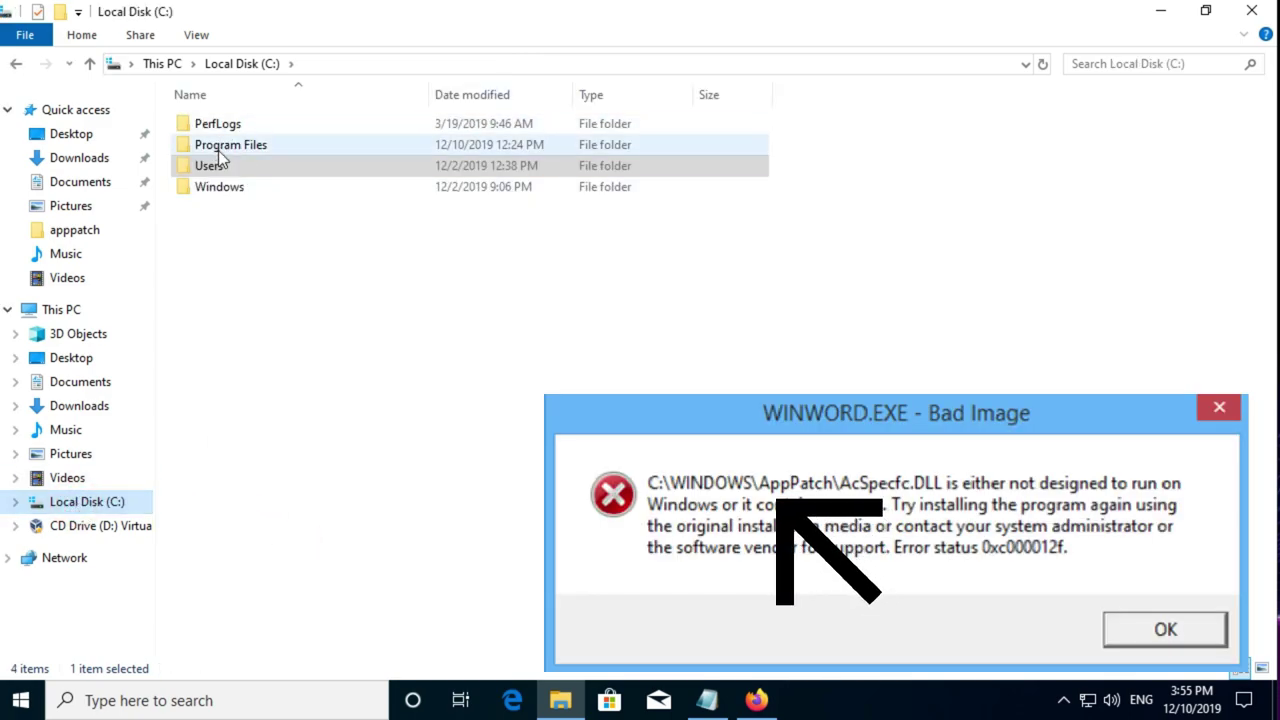
{"action": "double_click", "coordinate": [222, 188]}
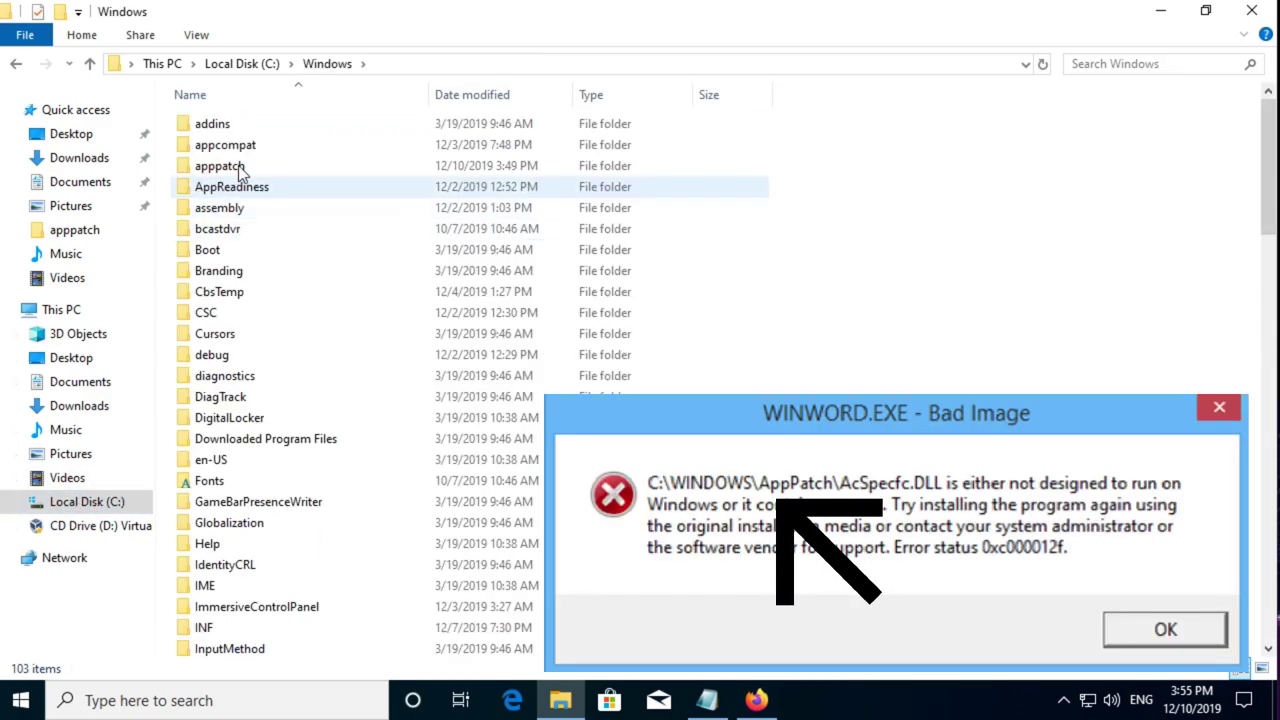
{"action": "double_click", "coordinate": [240, 165]}
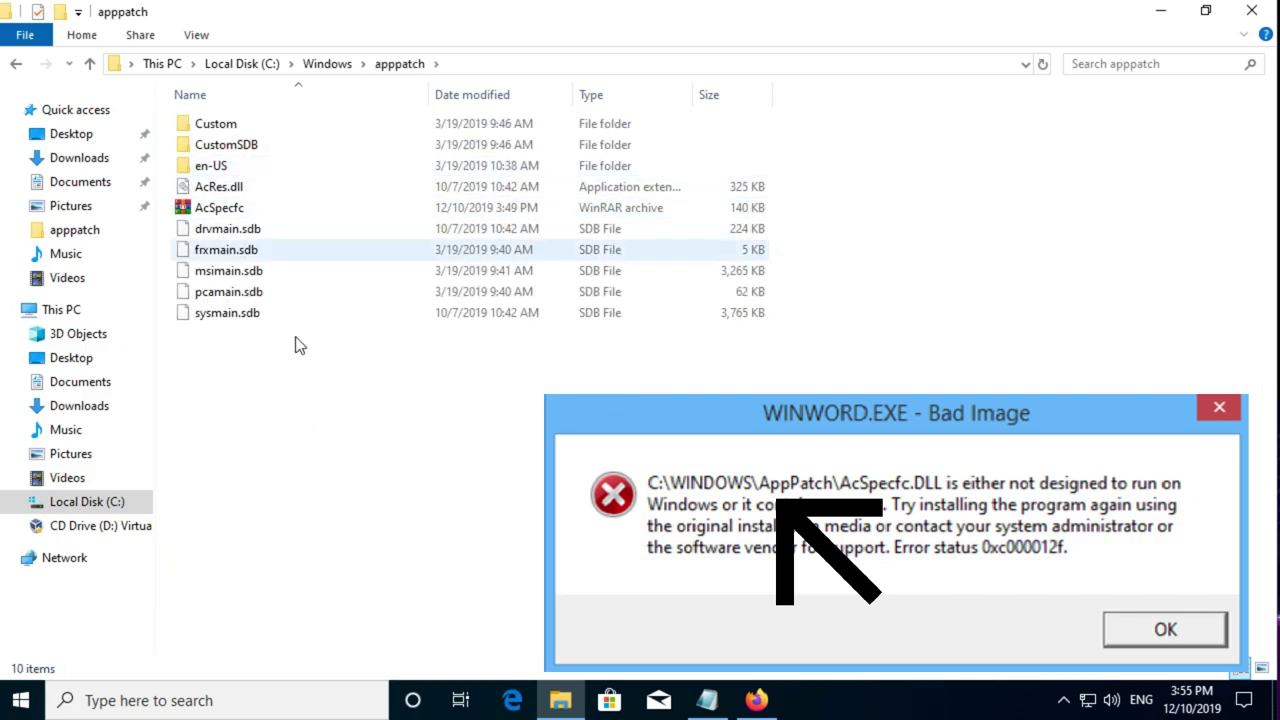
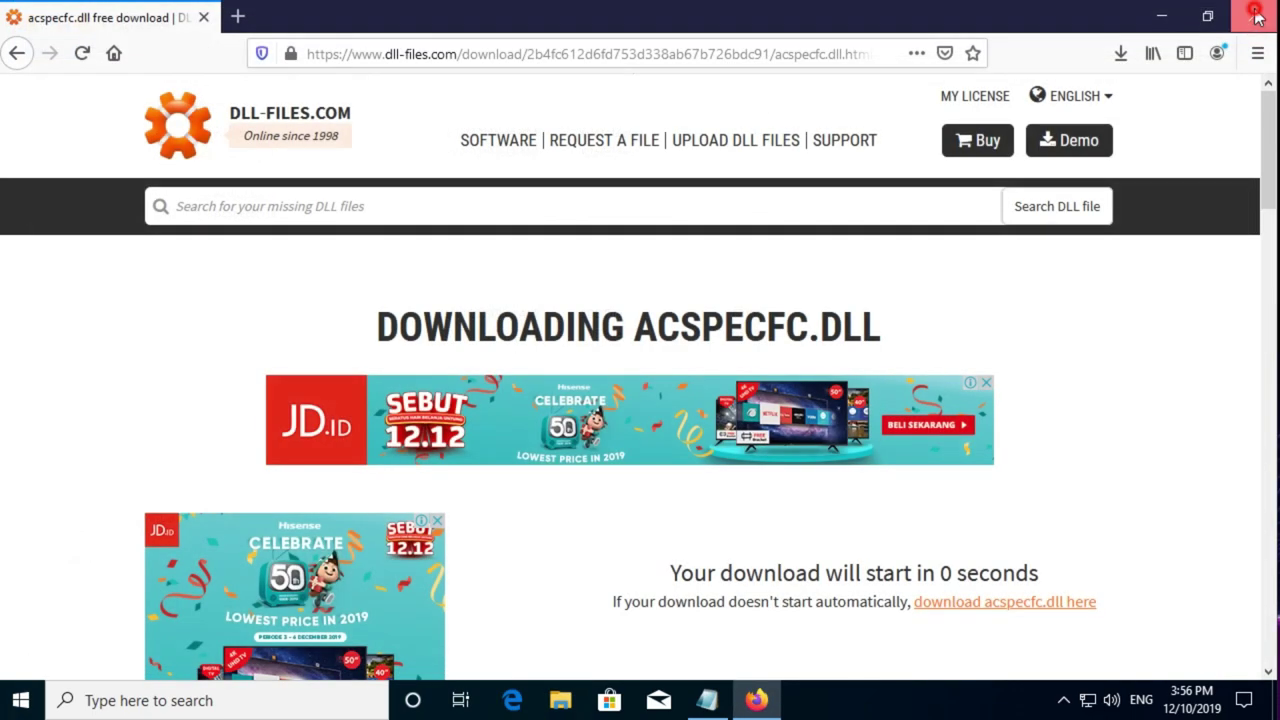
Close the Firefox window and restart the computer
{"action": "left_click", "coordinate": [1256, 14]}
{"action": "left_click", "coordinate": [20, 700]}
{"action": "left_click", "coordinate": [21, 655]}
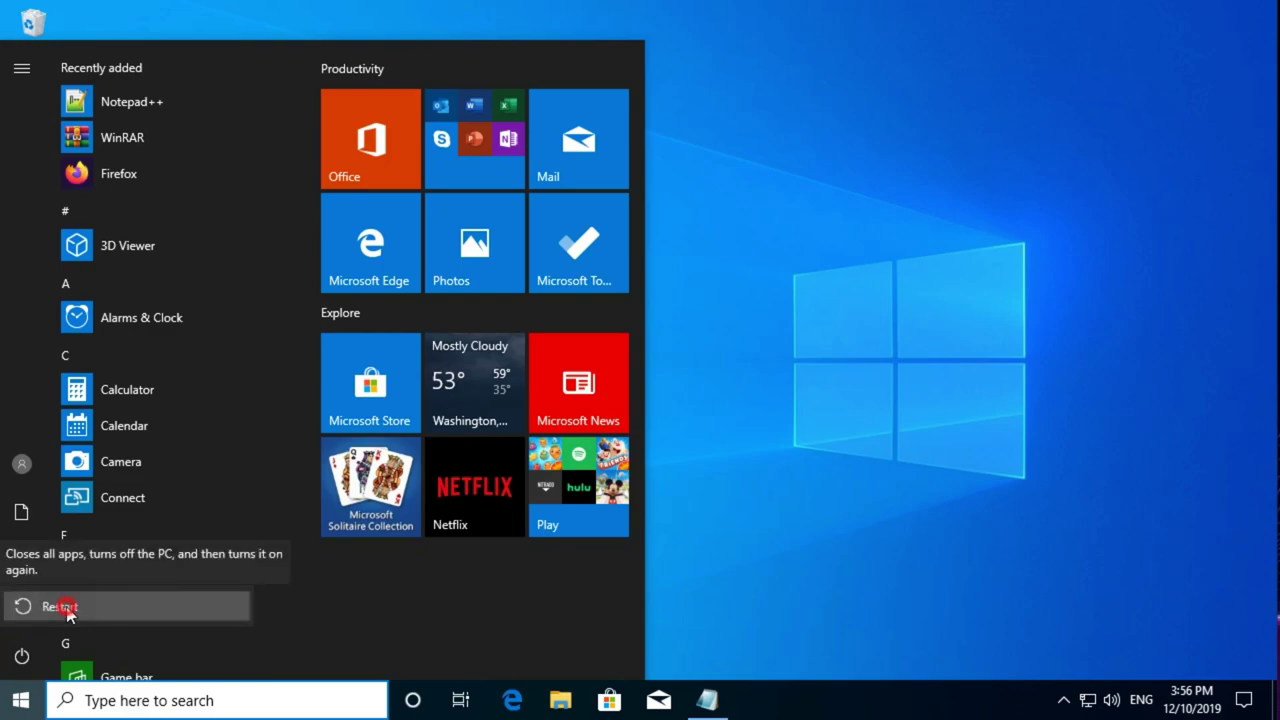
{"action": "left_click", "coordinate": [67, 608]}
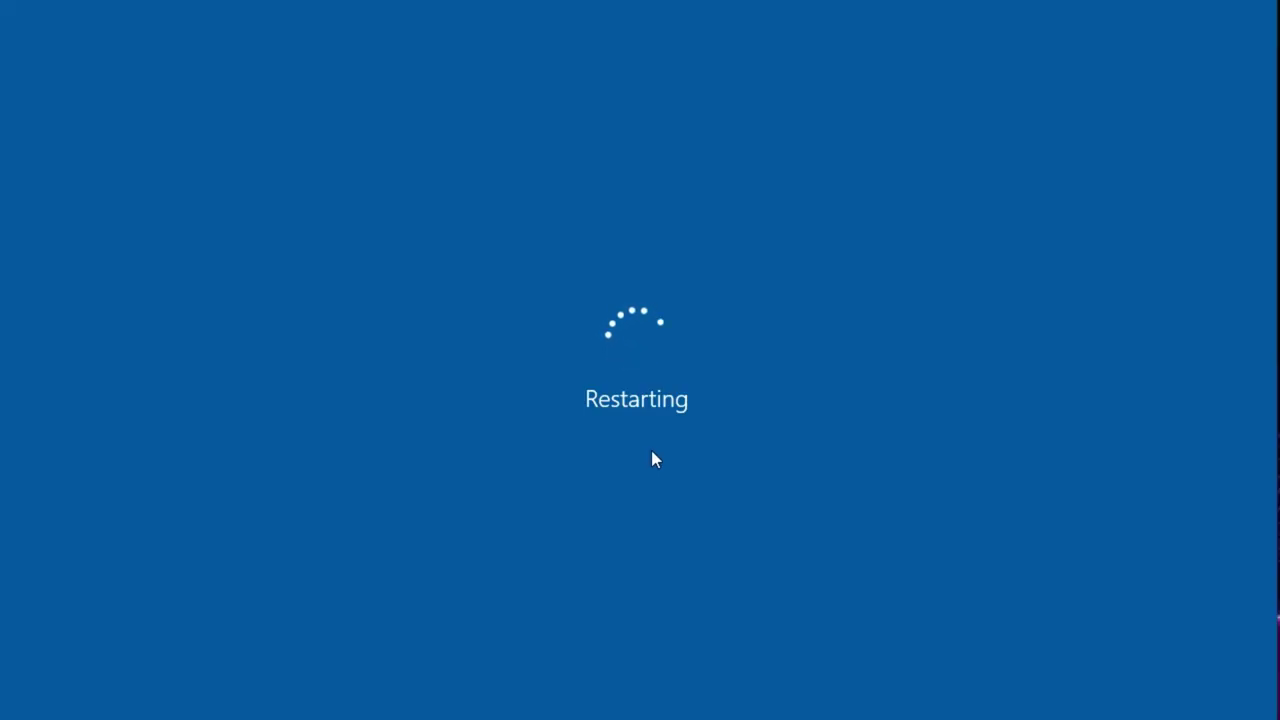